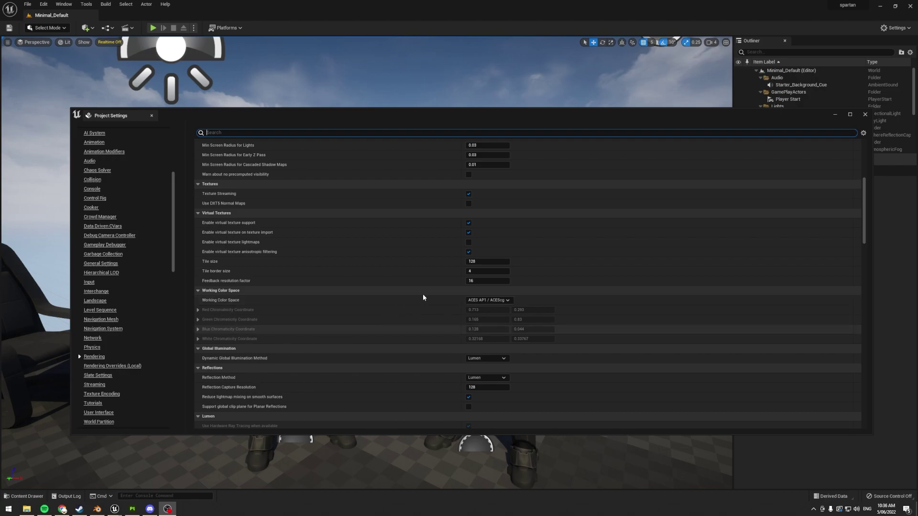
Show the Rendering project settings with Working Color Space set to ACES AP1 / ACEScg.
mouse_move(206, 276)
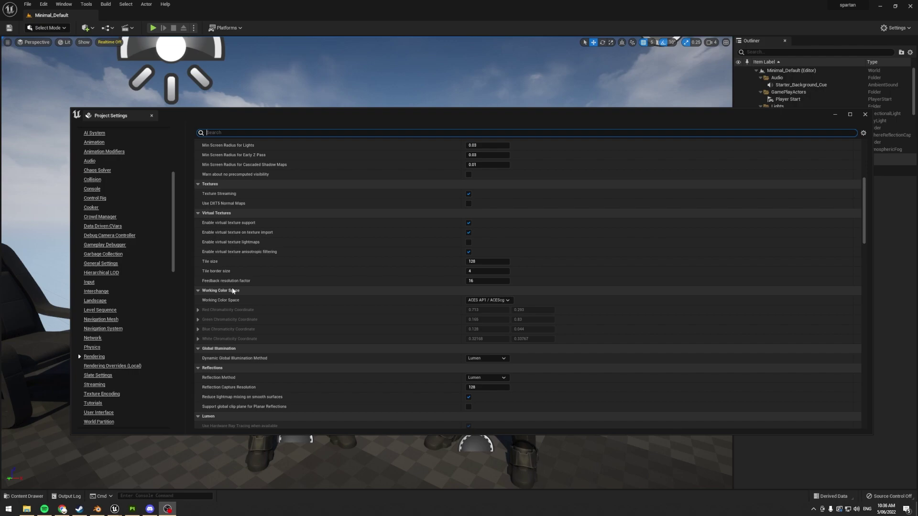
Close Project Settings and bring the viewport camera closer to the two armoured characters.
scroll(344, 354, "up", 5)
scroll(341, 355, "down", 2)
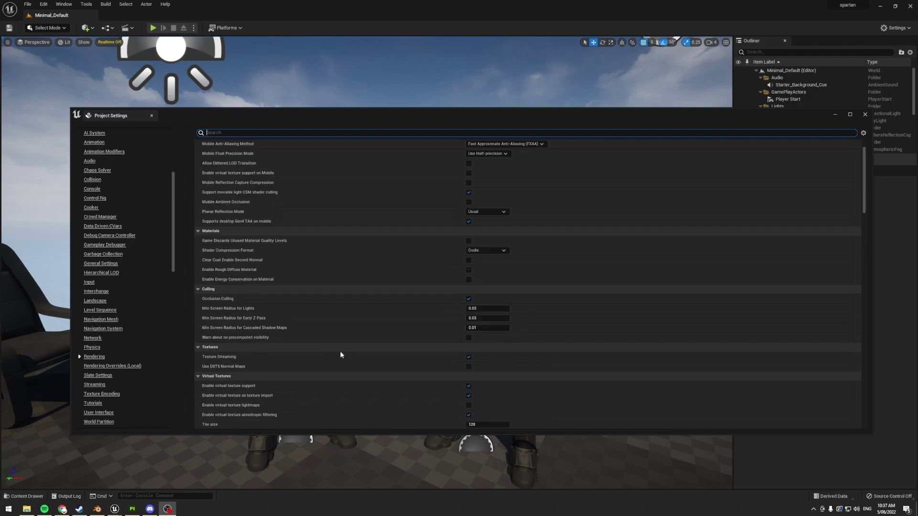
scroll(283, 354, "down", 1)
scroll(681, 292, "down", 3)
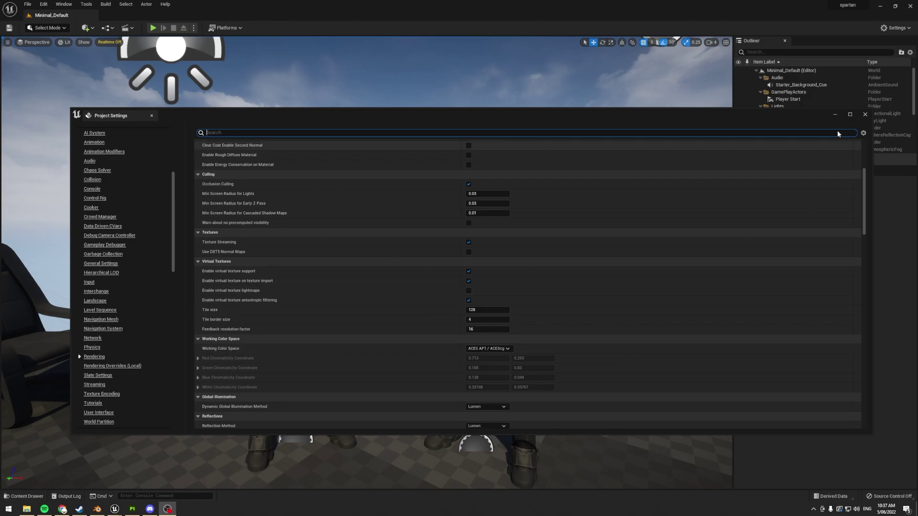
left_click(864, 115)
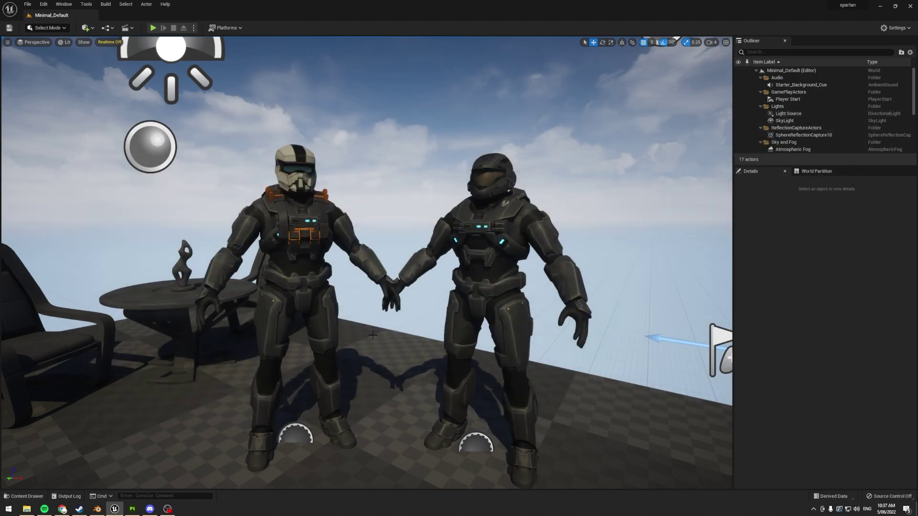
right_click_drag(352, 303, 356, 287)
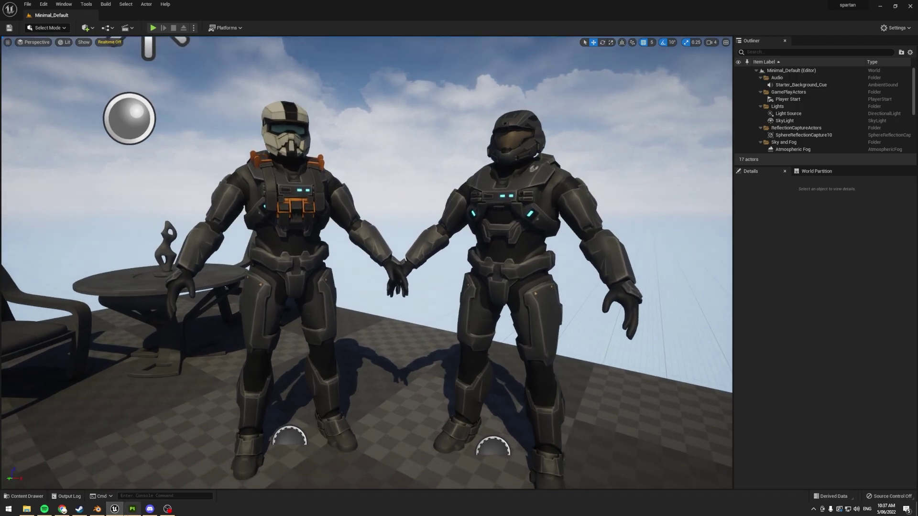
Switch to Substance 3D Painter and frame the whole Spartan model from the front.
left_click(132, 509)
scroll(344, 318, "down", 3)
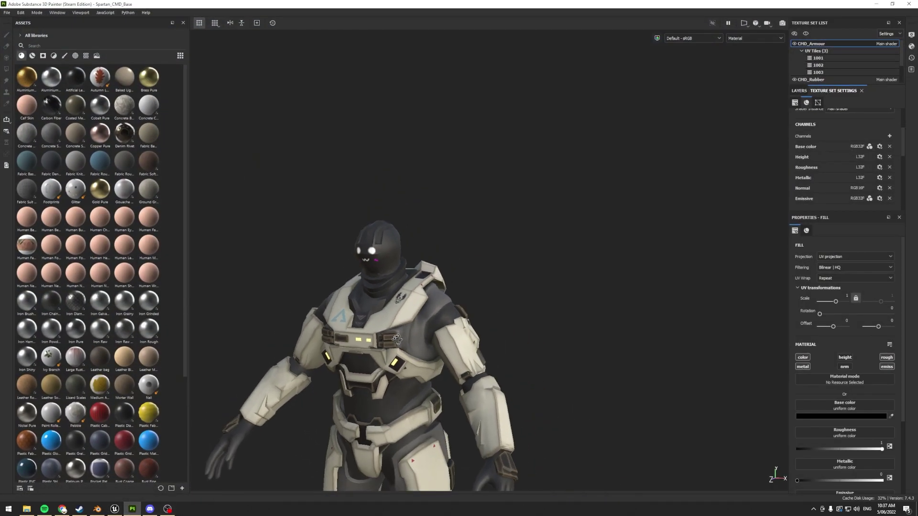
middle_click_drag(379, 323, 478, 289)
left_click_drag(479, 288, 448, 297, "alt")
middle_click_drag(448, 296, 451, 256)
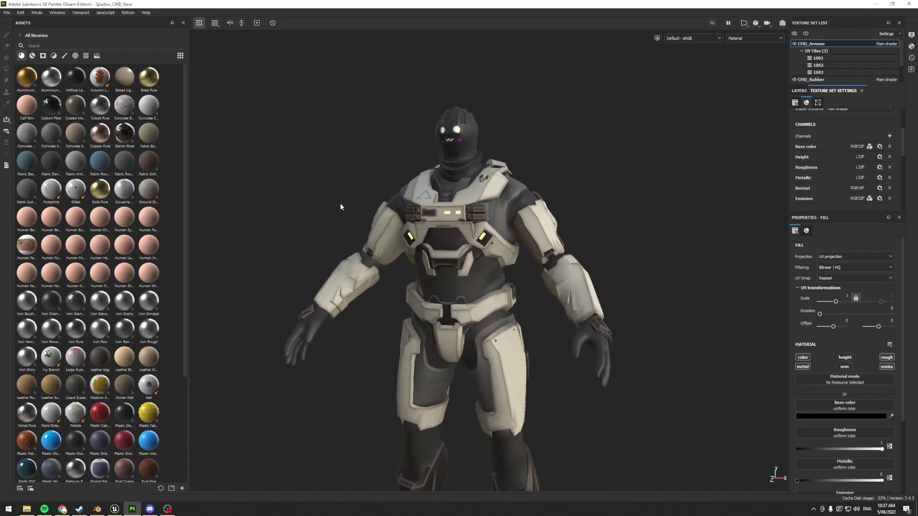
Browse the Edit and File menus to locate the project configuration command.
left_click(21, 12)
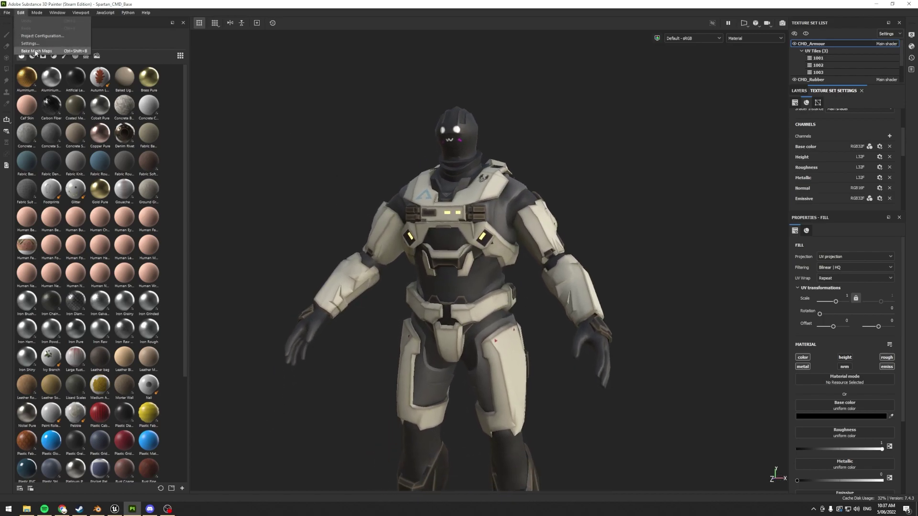
left_click(316, 130)
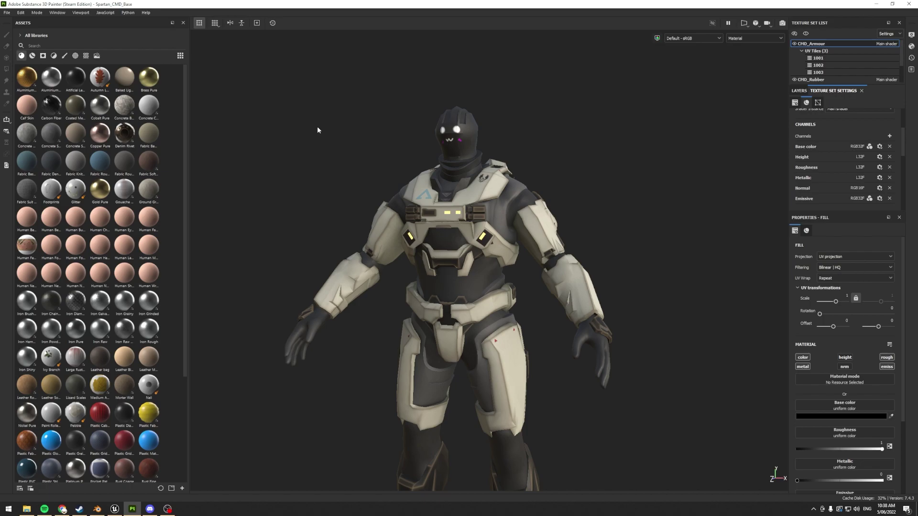
scroll(455, 173, "up", 4)
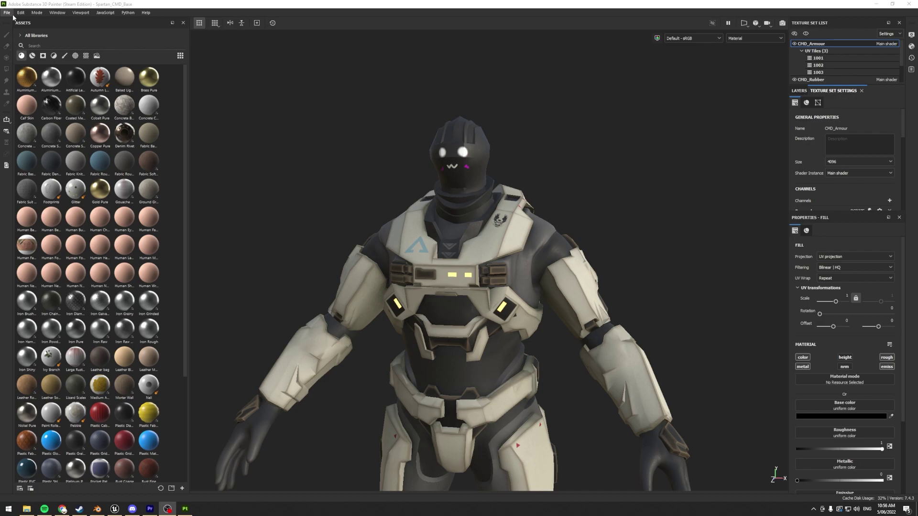
left_click(8, 13)
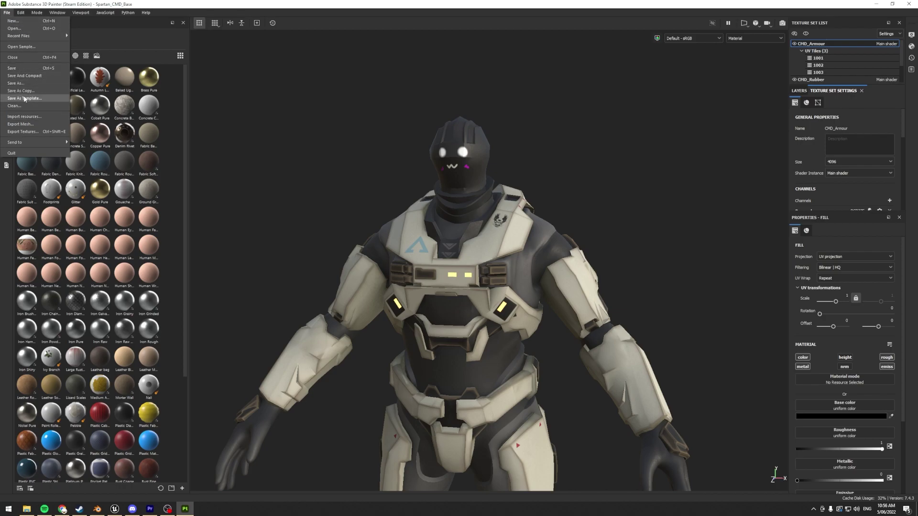
left_click(21, 13)
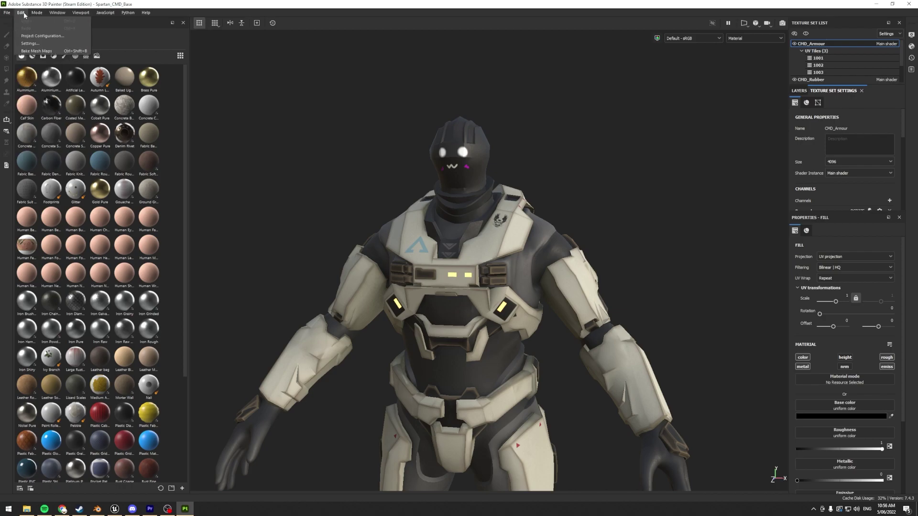
Set OpenColorIO to ACES 1.2 and floating-point exports to ACES - ACEScg, then confirm.
left_click(28, 37)
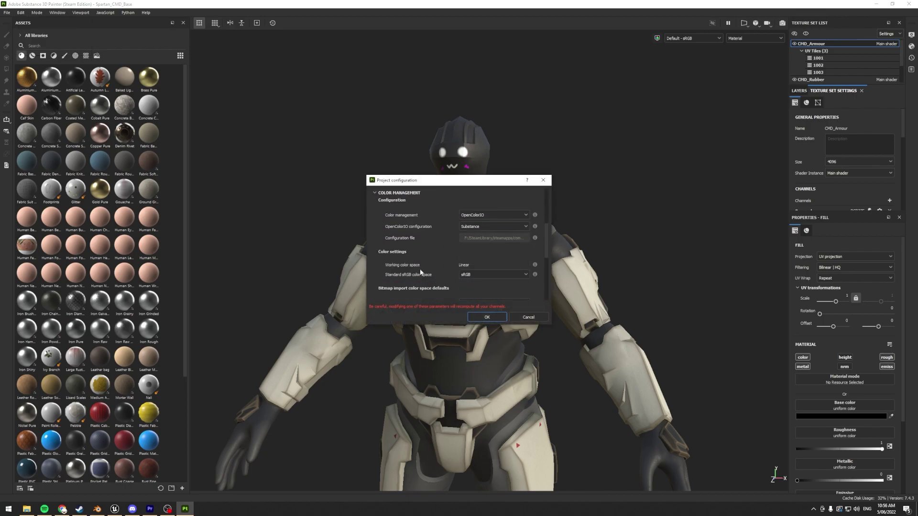
left_click(475, 228)
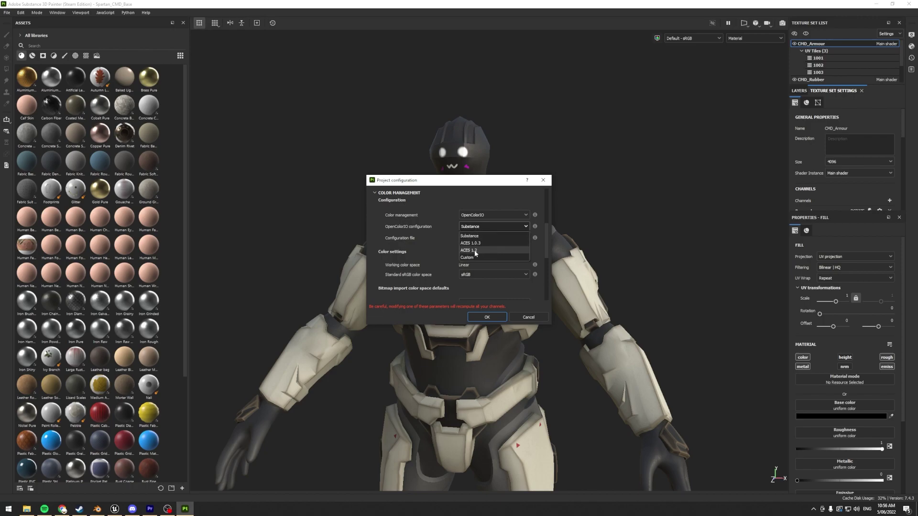
left_click(474, 249)
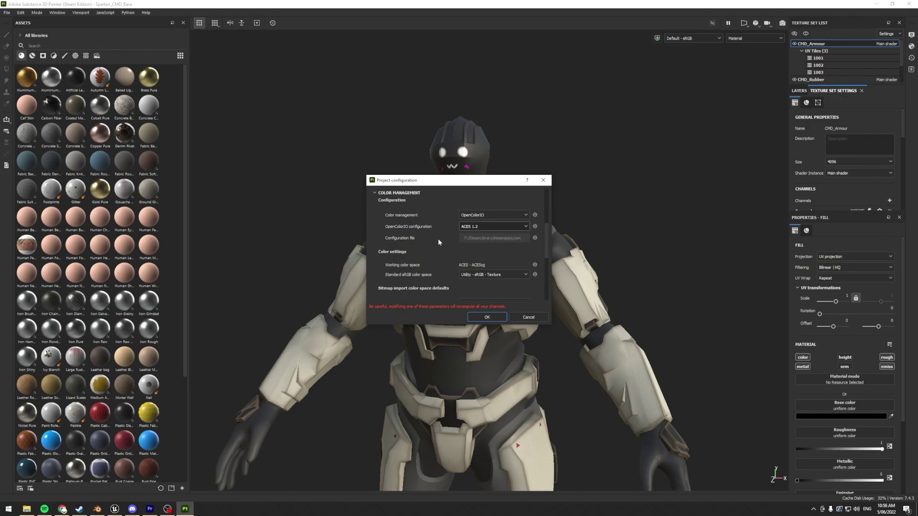
scroll(419, 263, "down", 1)
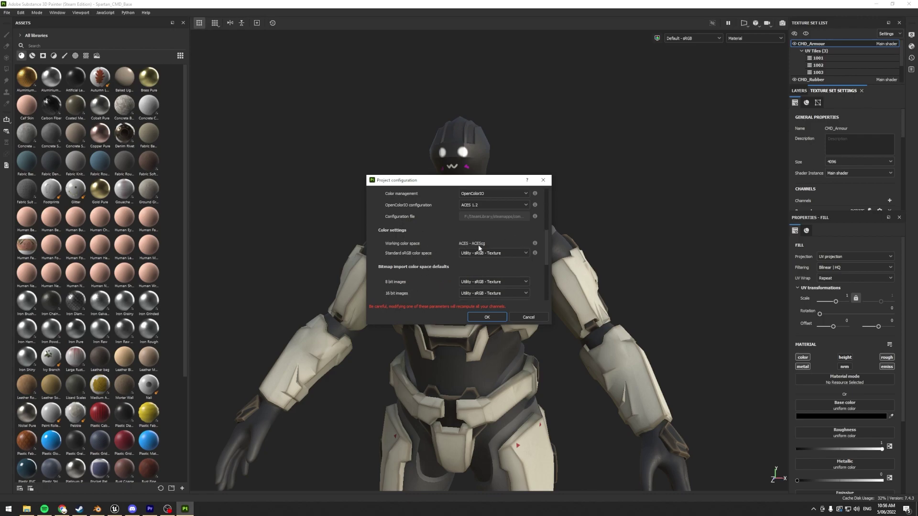
scroll(476, 246, "down", 5)
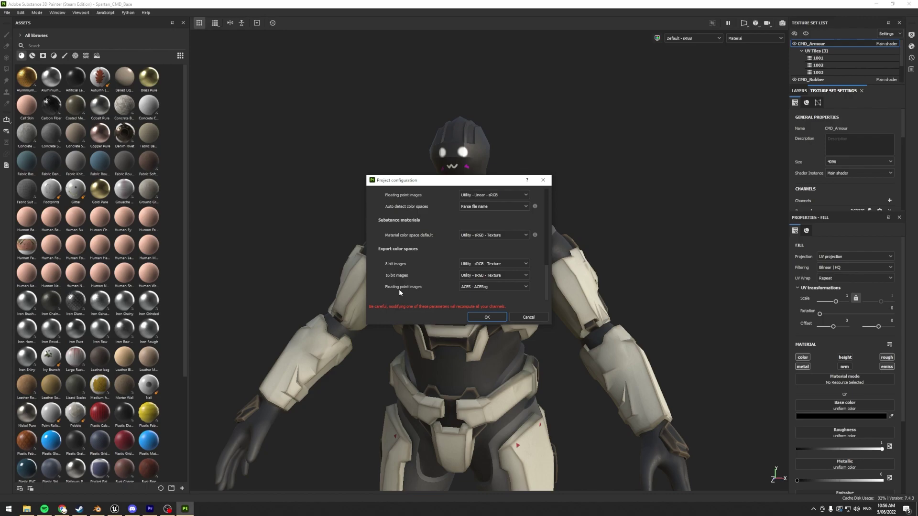
left_click(477, 287)
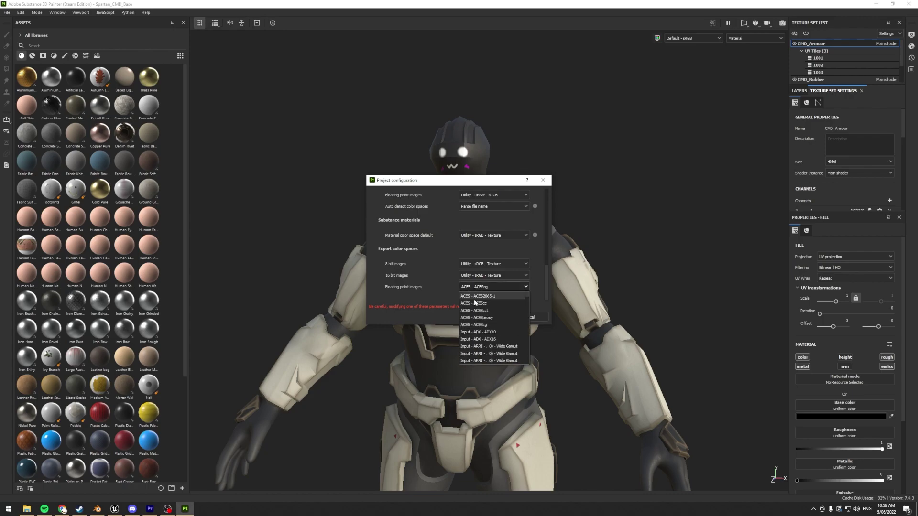
left_click(477, 325)
scroll(411, 250, "up", 5)
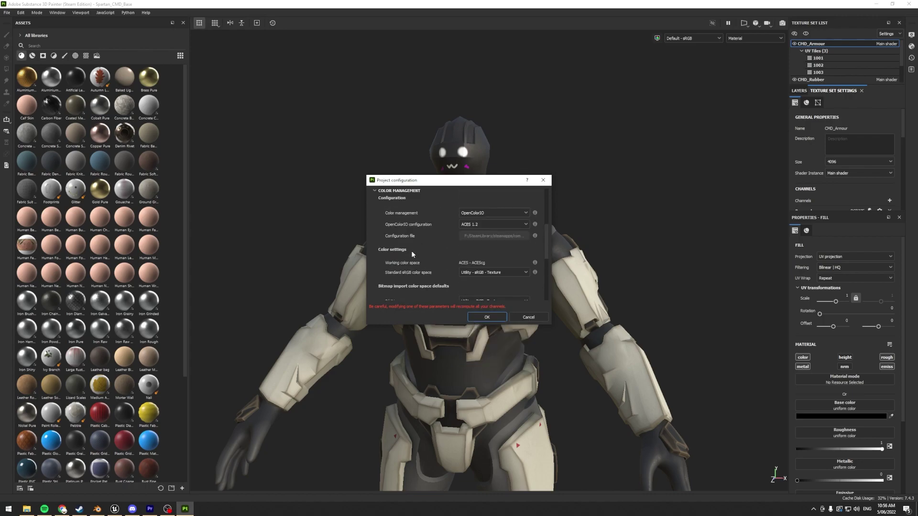
scroll(411, 251, "down", 5)
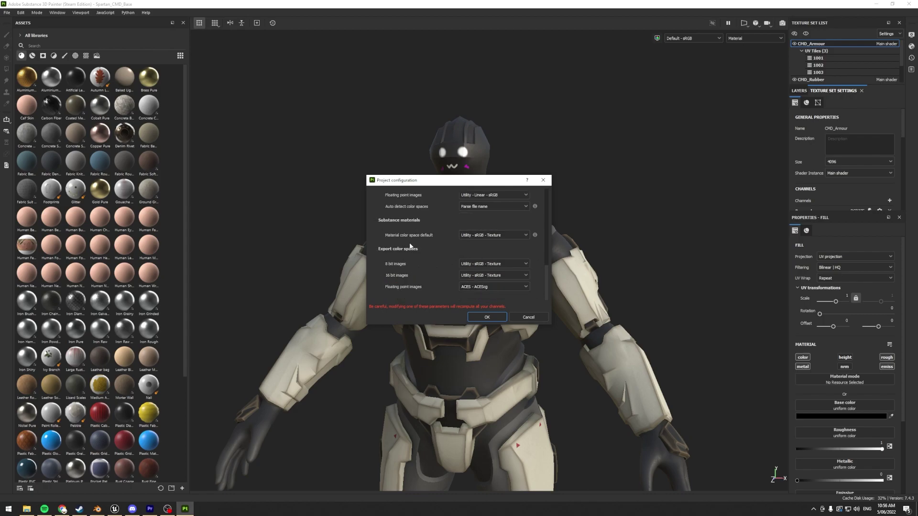
left_click(488, 318)
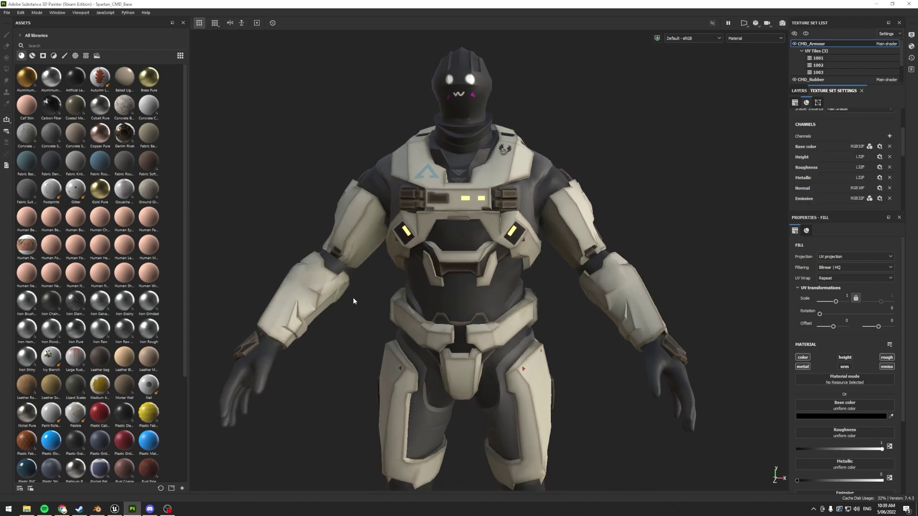
Orbit the model and check that CMD_Armour's Base color channel stays at RGB32F.
scroll(349, 327, "up", 2)
left_click_drag(350, 327, 383, 328, "alt")
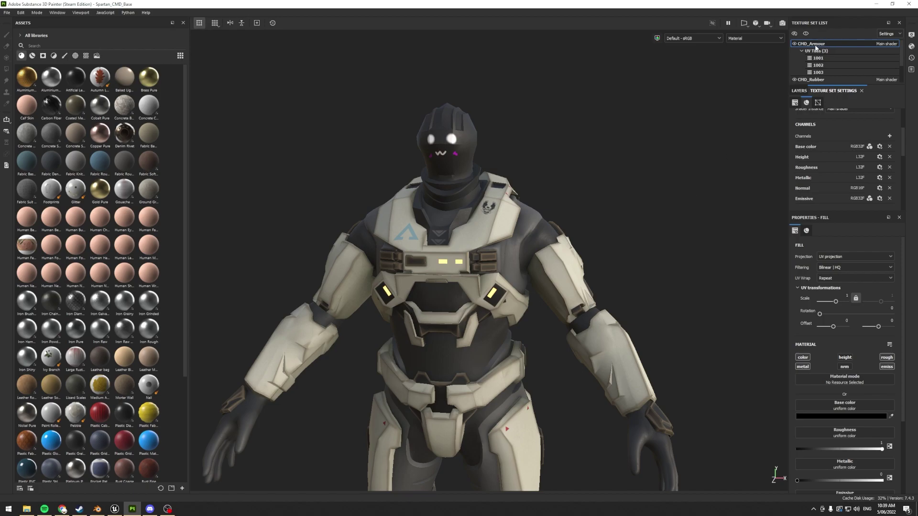
left_click(799, 91)
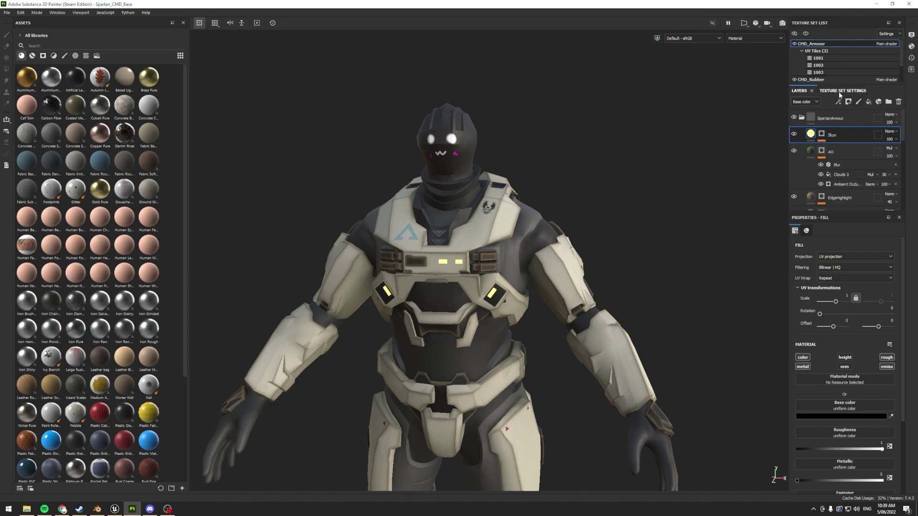
left_click(839, 91)
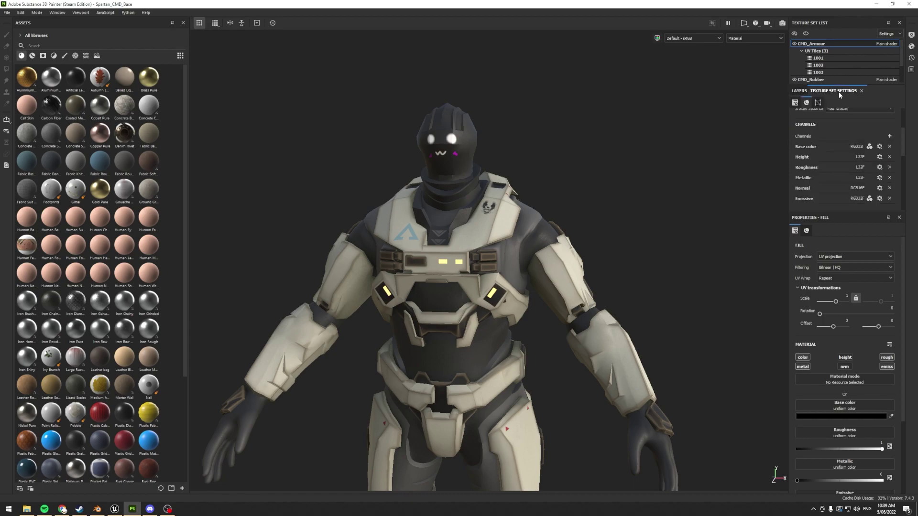
left_click(880, 147)
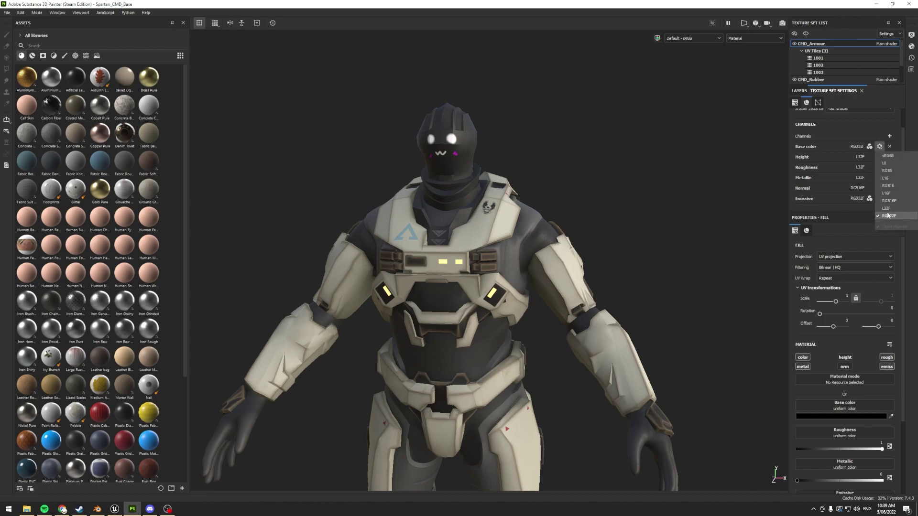
left_click(865, 126)
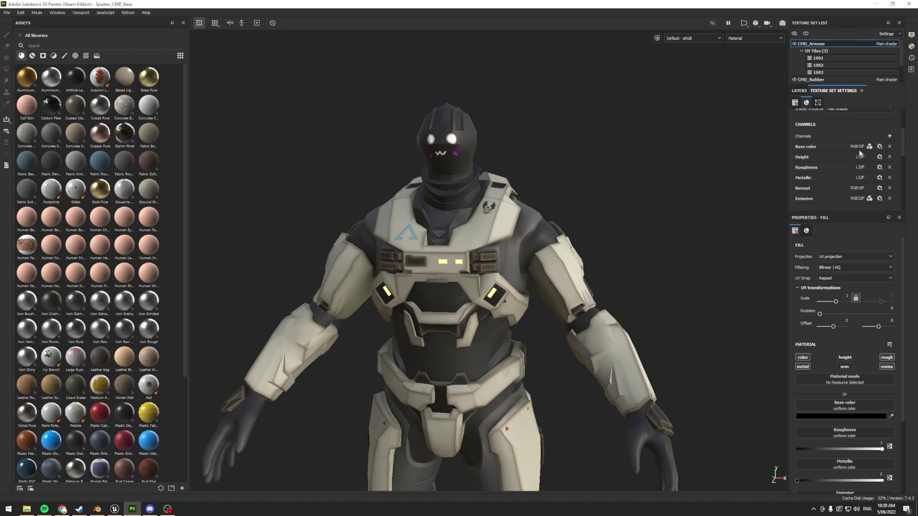
Orbit around the armoured character for another look and bring up the File menu.
scroll(856, 175, "down", 3)
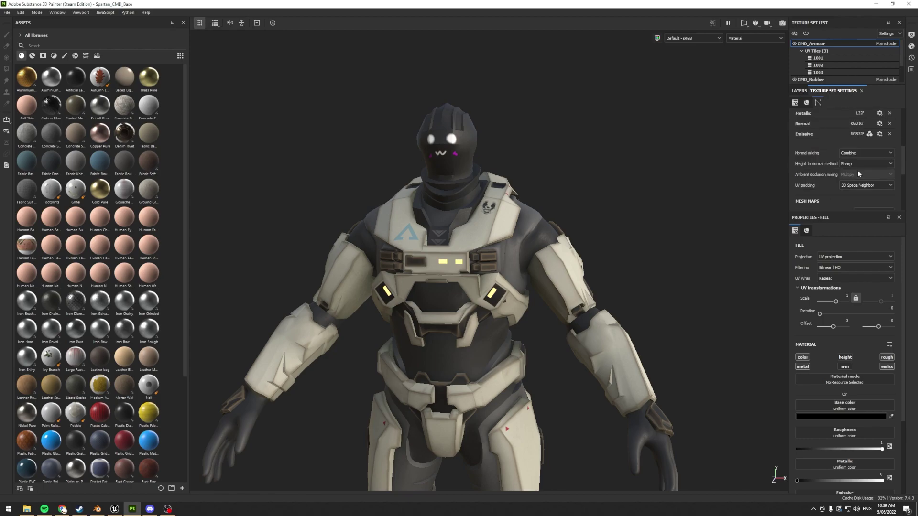
scroll(848, 159, "up", 5)
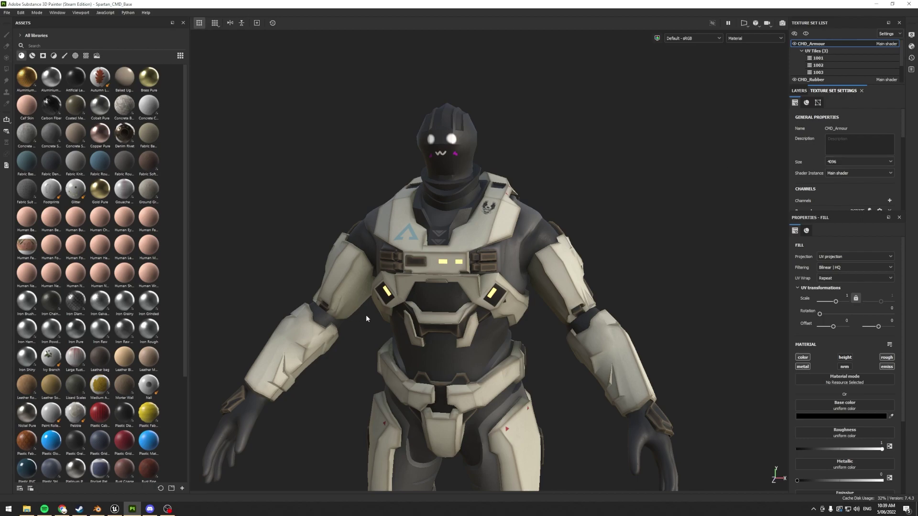
mouse_move(366, 318)
left_mouse_down("alt")
mouse_move(330, 319)
mouse_move(369, 320)
left_mouse_up("alt")
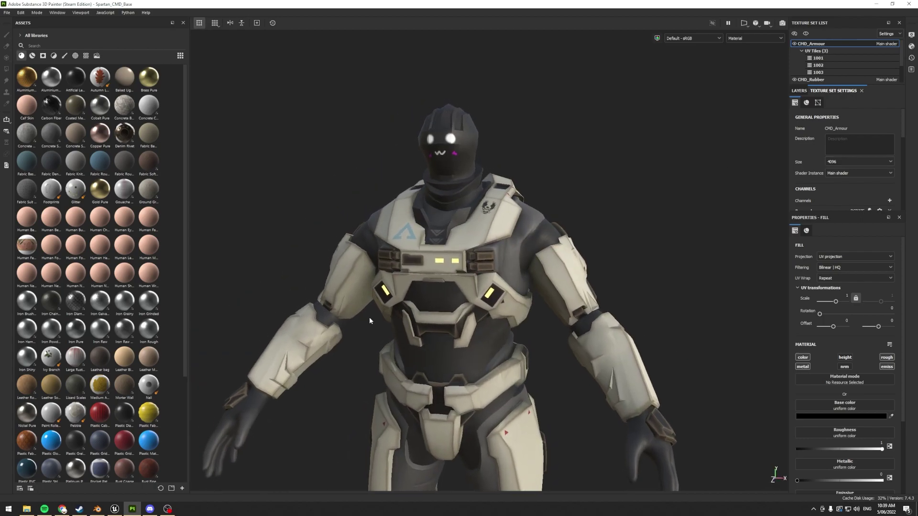
left_click(7, 13)
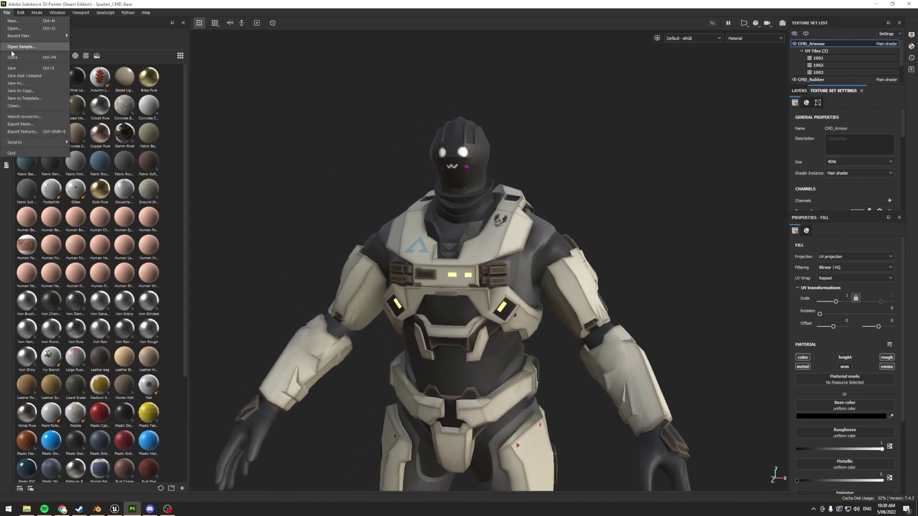
Exclude CMD_Rubber and choose the Unreal Engine 4 (Packed) 32bit template, keeping exr at 32f.
left_click(25, 131)
left_click(272, 171)
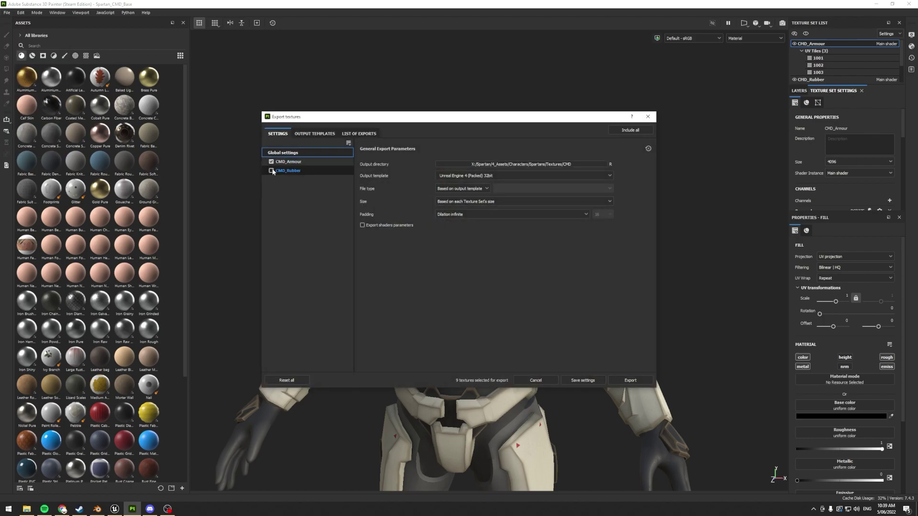
left_click(305, 135)
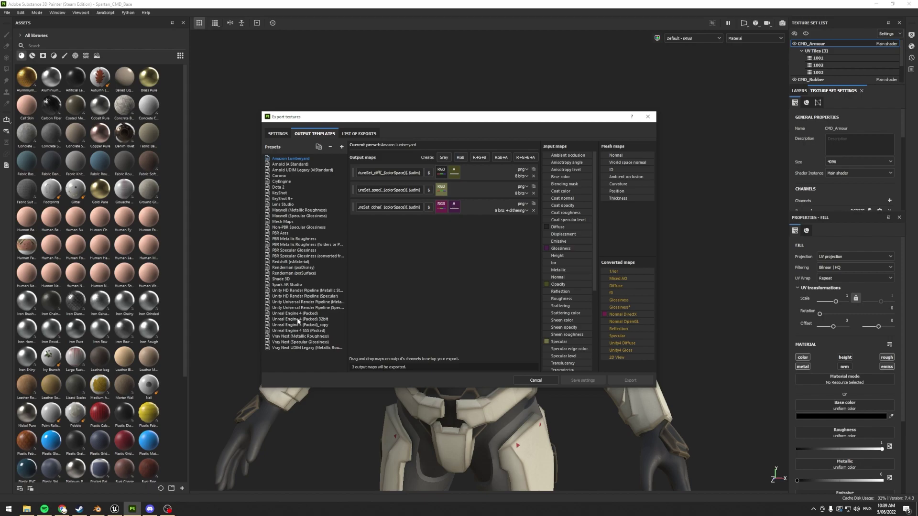
left_click(314, 320)
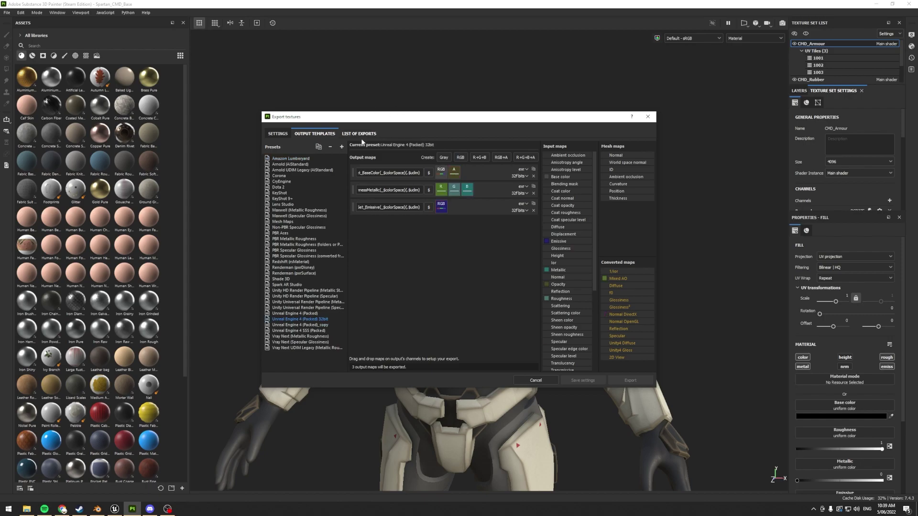
left_click(523, 169)
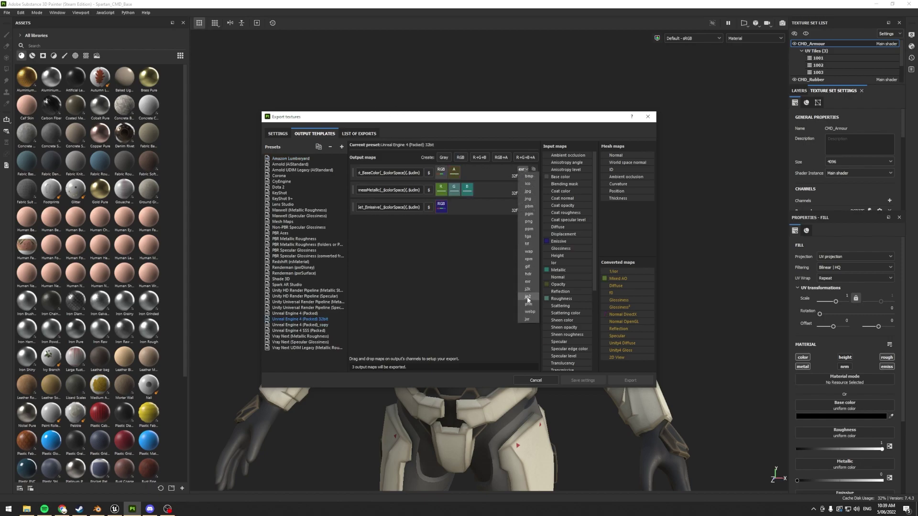
left_click(529, 282)
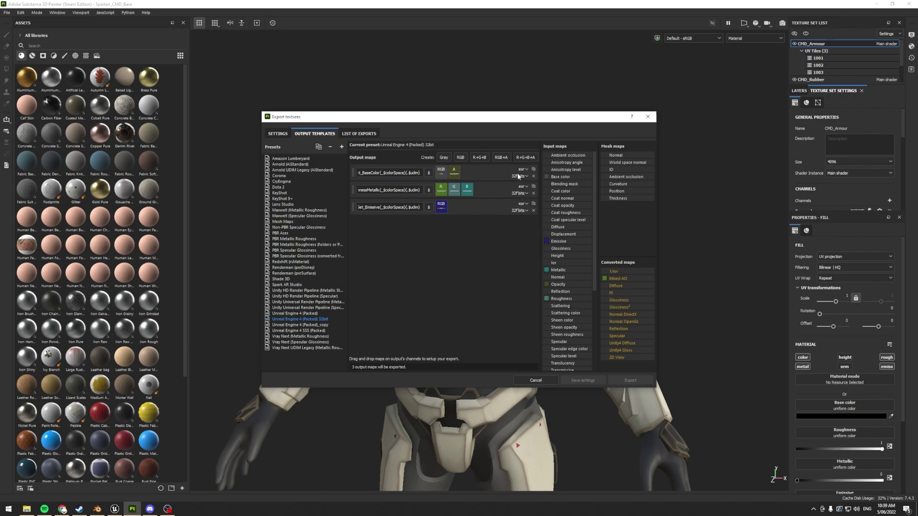
left_click(518, 177)
left_click(520, 183)
left_click(520, 172)
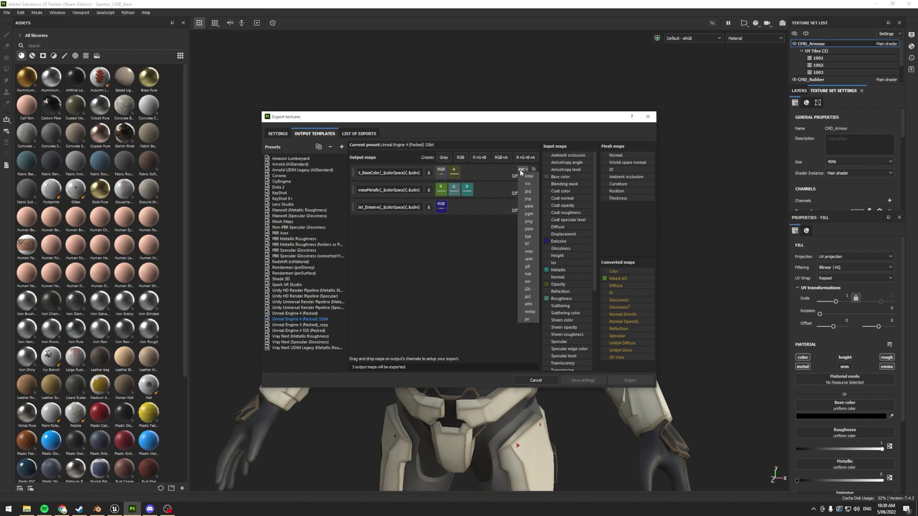
left_click(444, 268)
left_click(278, 134)
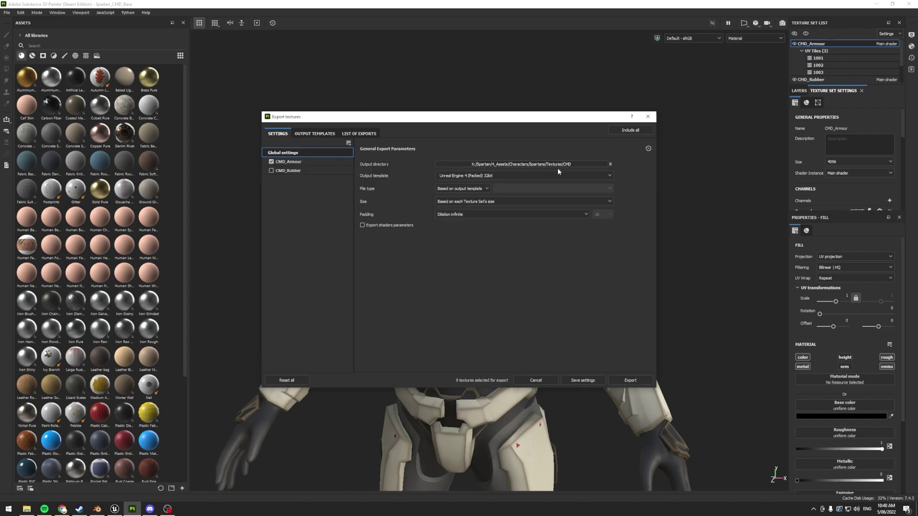
Make the export file type follow the output template and export the CMD_Armour textures.
left_click(463, 189)
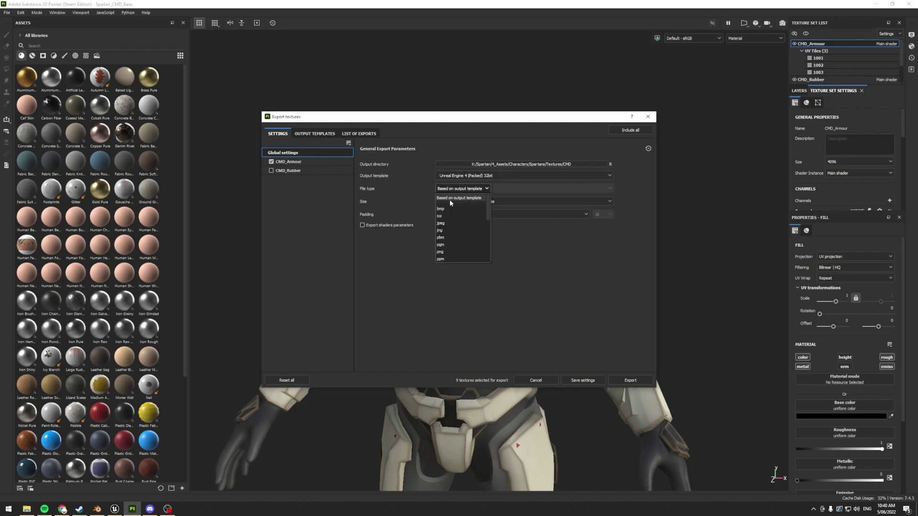
key("Escape")
left_click(470, 190)
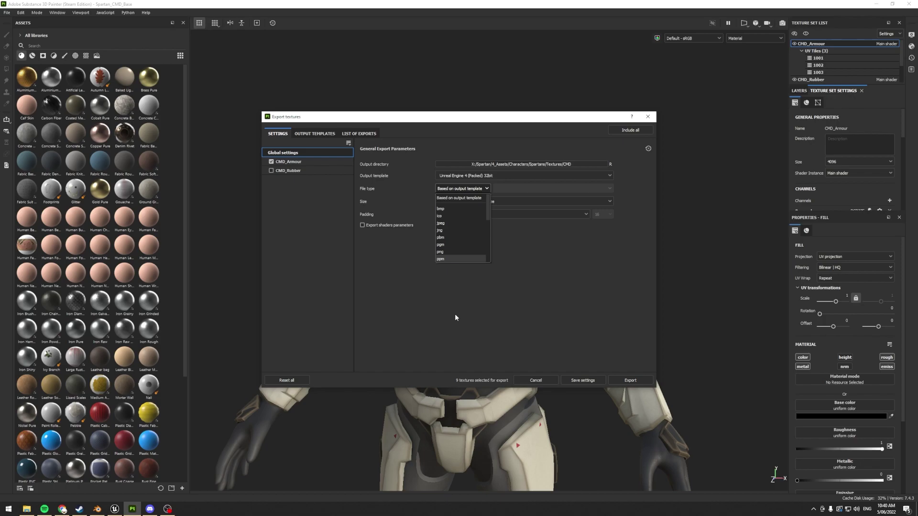
scroll(443, 244, "down", 5)
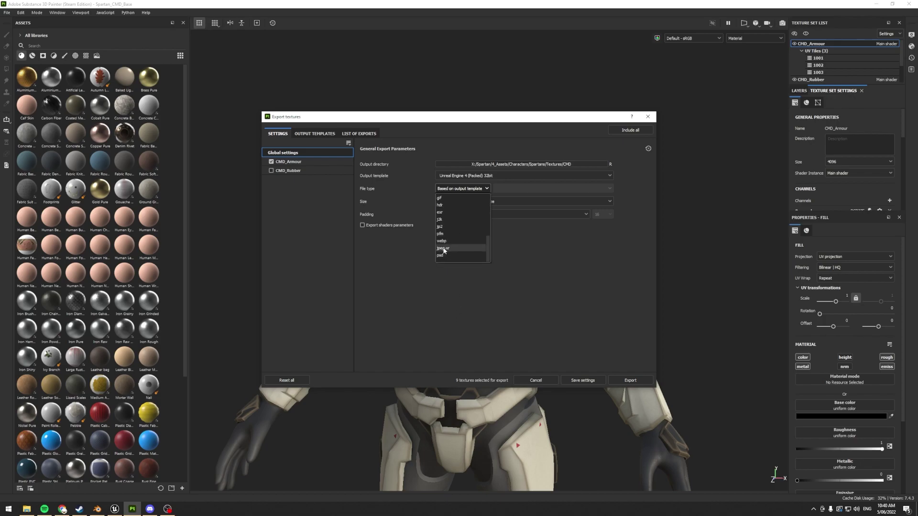
left_click(444, 213)
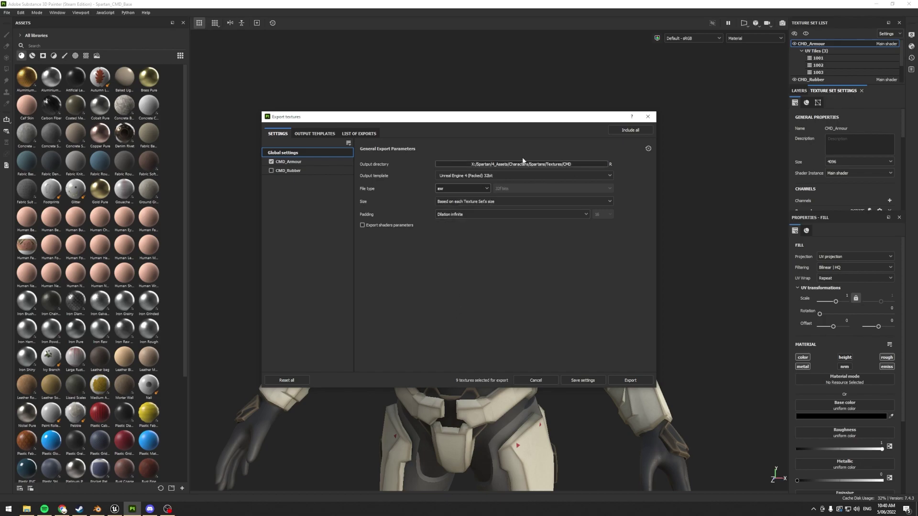
left_click(457, 189)
left_click(484, 198)
left_click(624, 381)
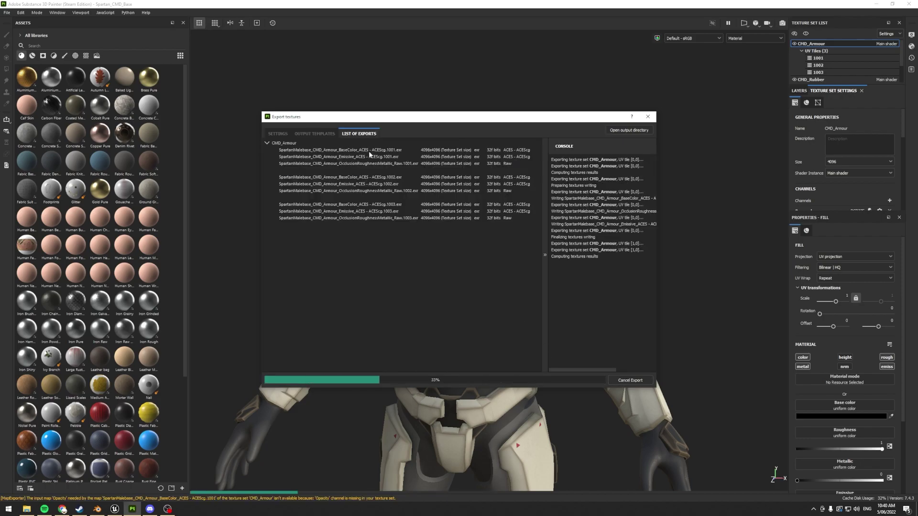
Close the export dialog and select the BaseColor, Emissive and OcclusionRoughnessMetallic 1001 EXRs in Explorer.
left_click(648, 116)
left_click(880, 4)
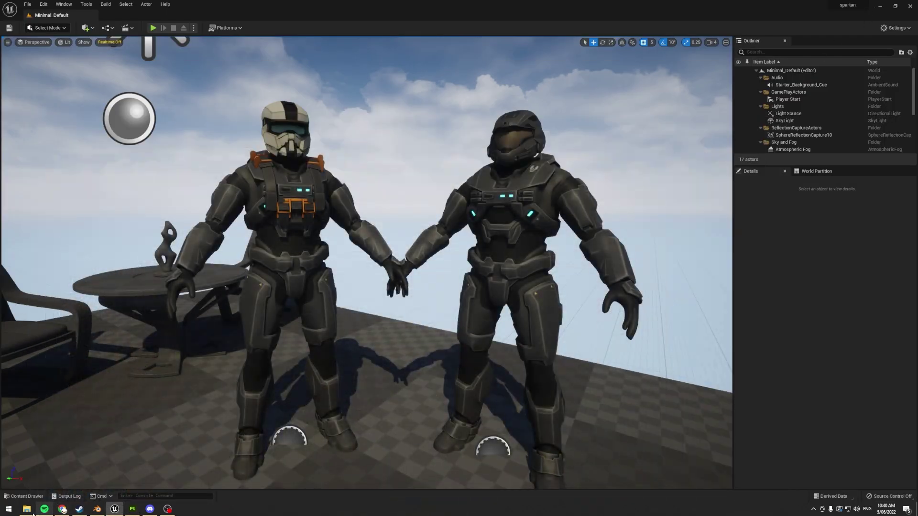
left_click(32, 512)
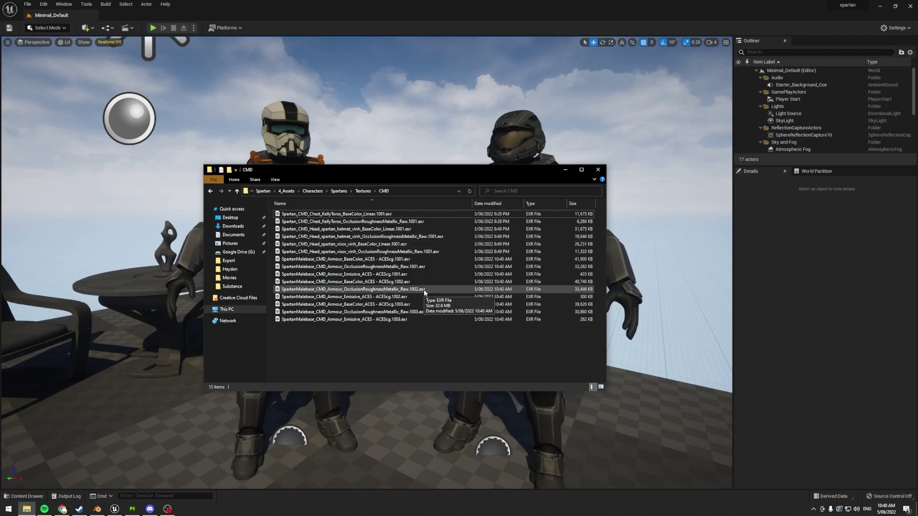
left_click(470, 191)
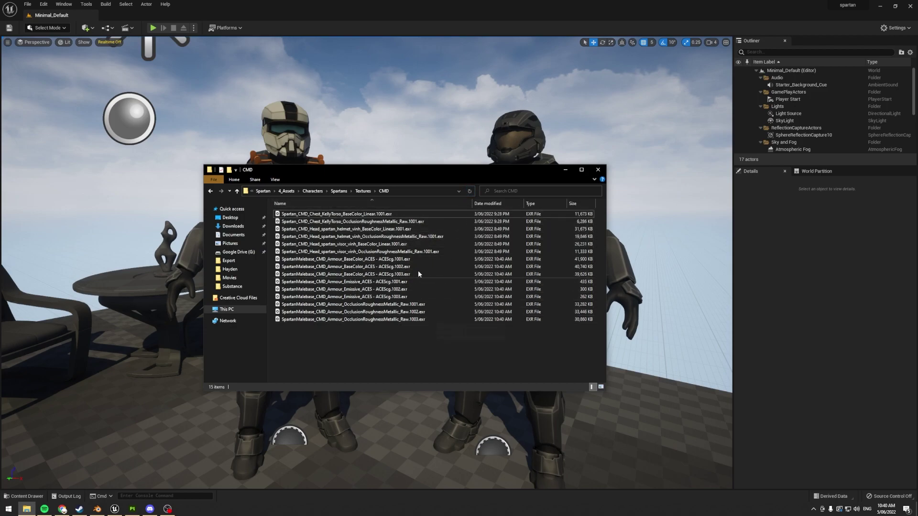
left_click(412, 259)
left_click(409, 280, "ctrl")
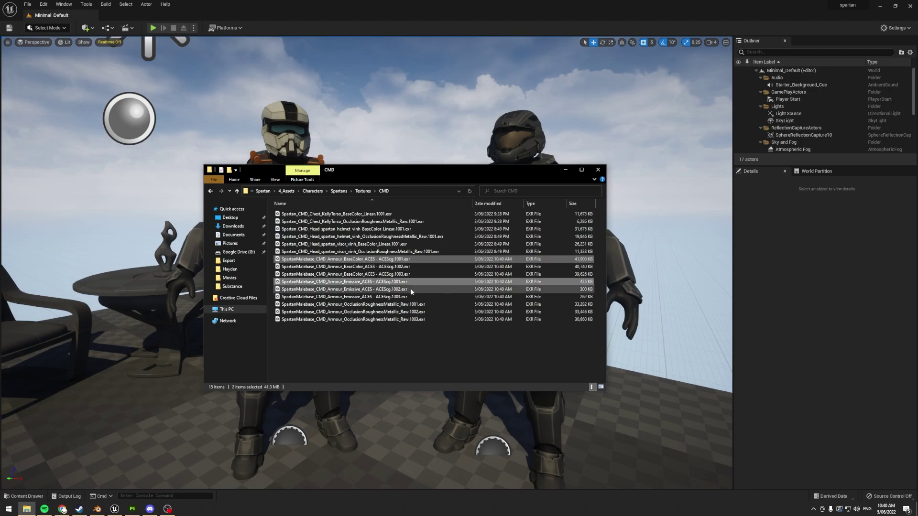
left_click(409, 305, "ctrl")
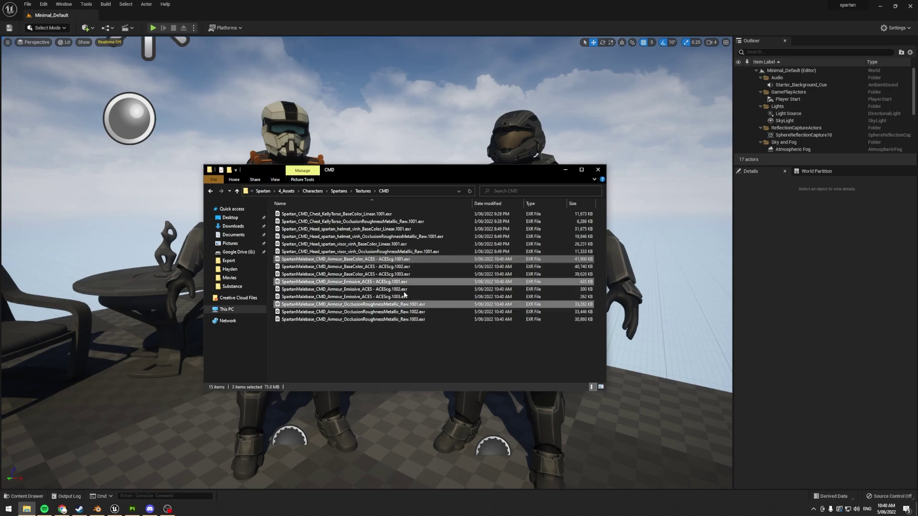
Move the Explorer window aside and open the Content Drawer on the CMD folder.
left_click_drag(414, 173, 915, 76)
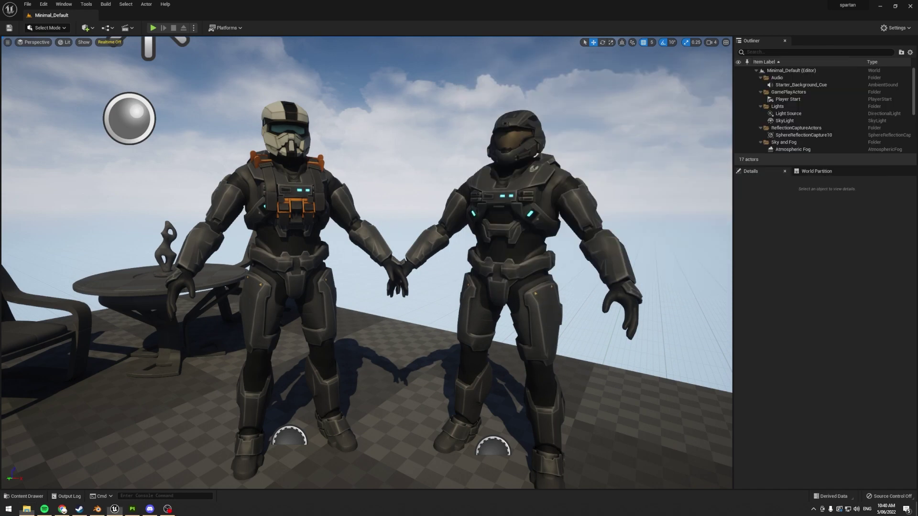
right_click_drag(308, 301, 308, 302)
key("ctrl+space")
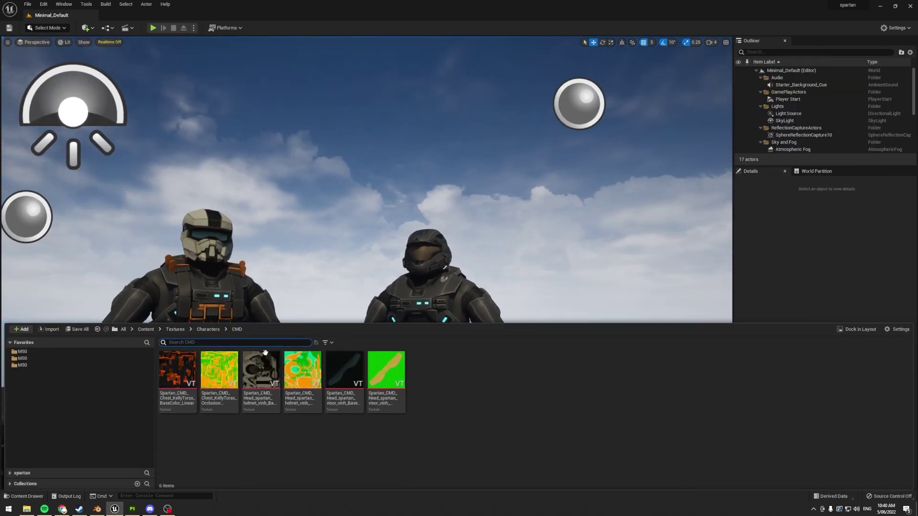
Drag the three armour EXR files from Explorer into the CMD content folder to import them.
left_click(27, 508)
left_click_drag(563, 151, 487, 403)
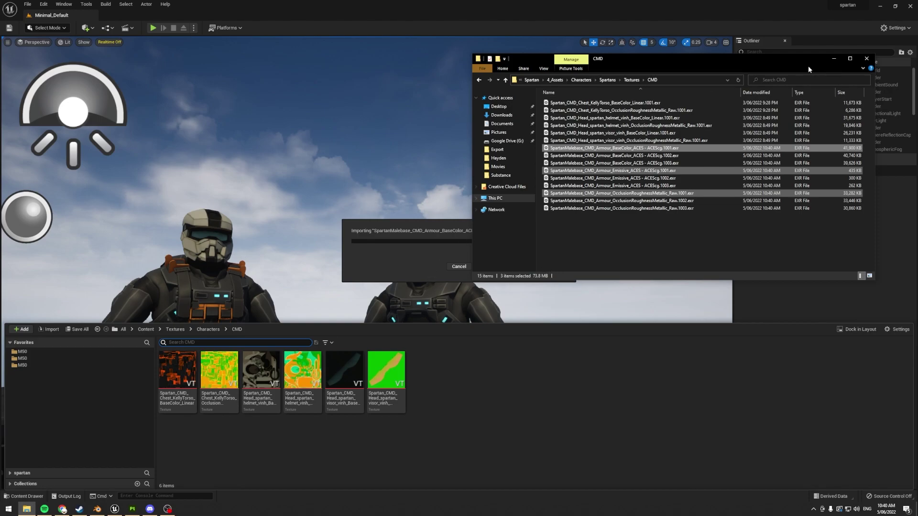
left_click(834, 58)
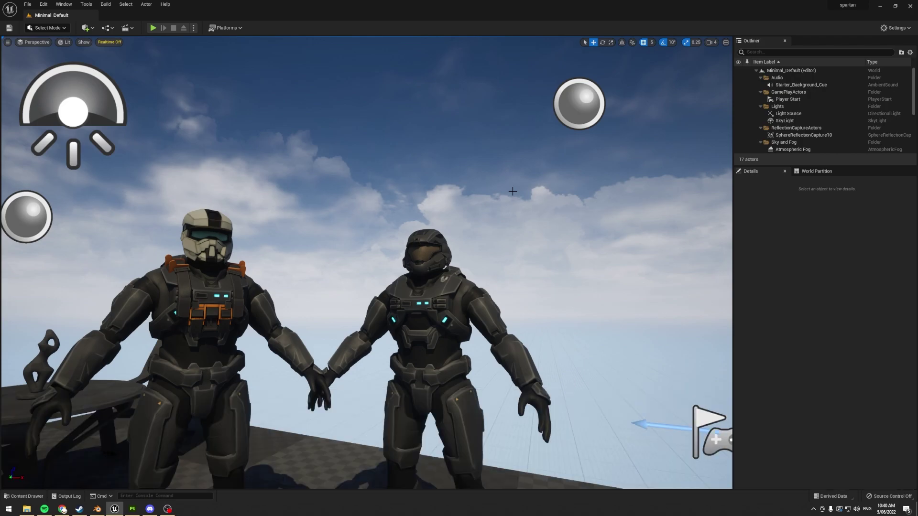
right_click_drag(513, 191, 513, 191)
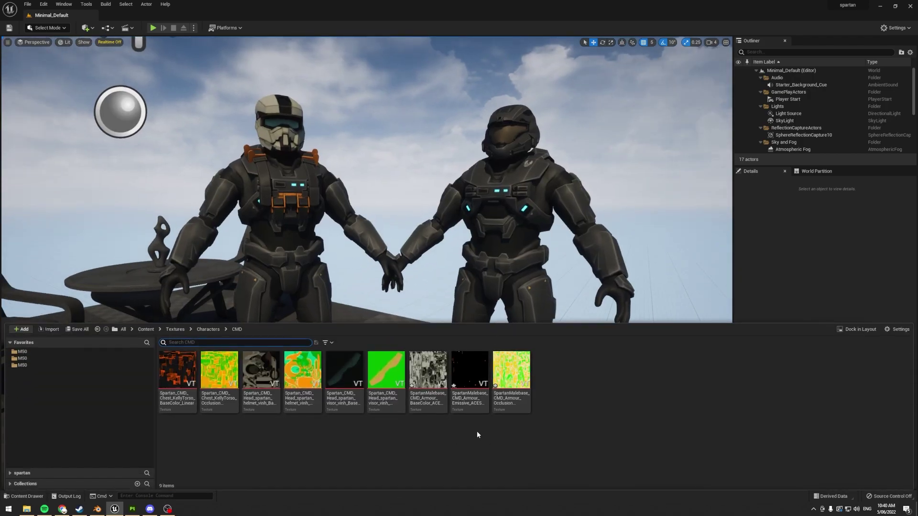
Open the imported SpartanMalebase_CMD texture, reposition and widen its editor, and zoom the preview.
double_click(470, 375)
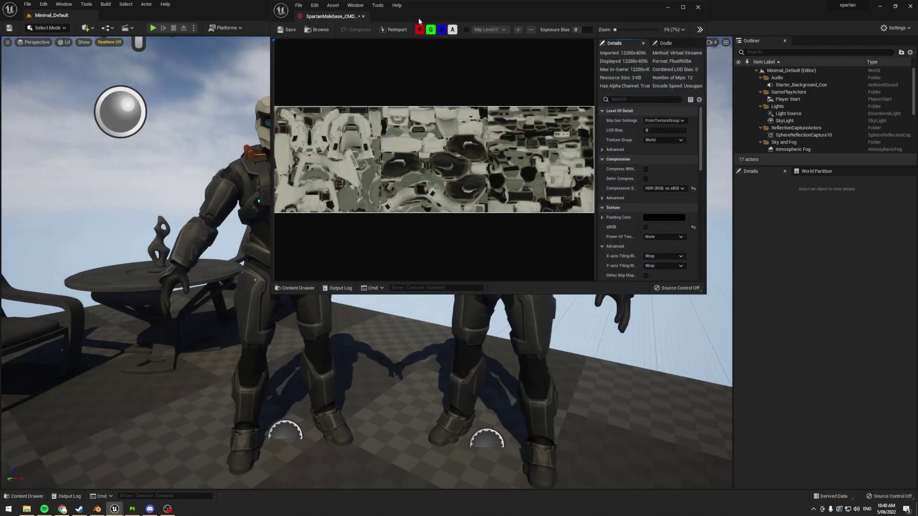
left_click_drag(435, 13, 404, 43)
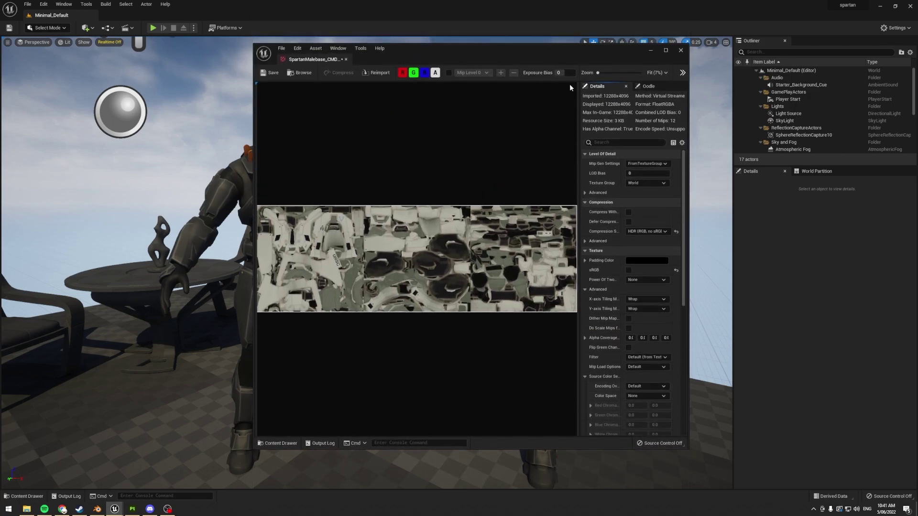
left_click_drag(507, 56, 316, 64)
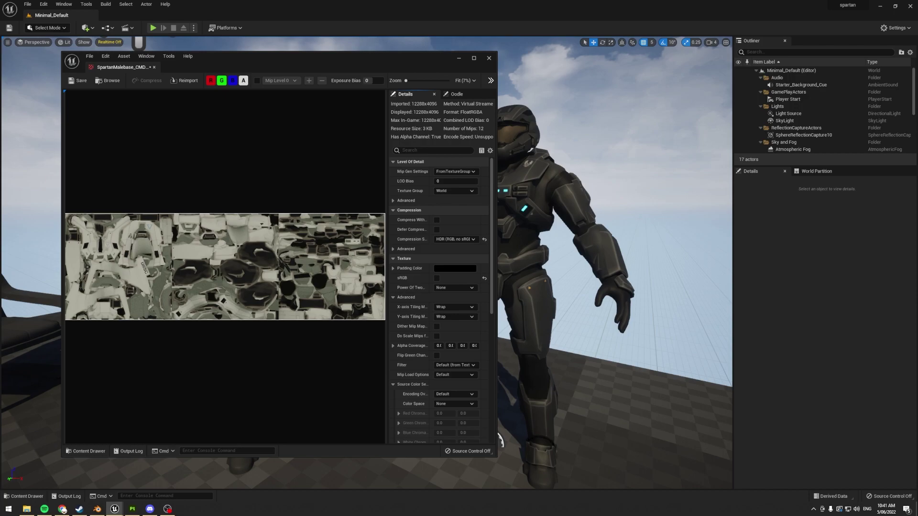
left_click(496, 200)
left_click_drag(497, 201, 831, 226)
left_click(41, 233)
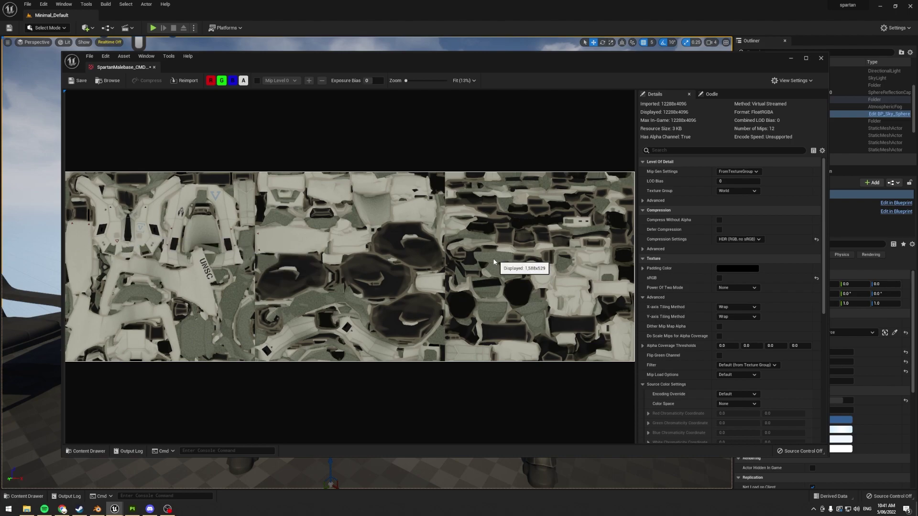
scroll(258, 312, "up", 4)
scroll(258, 312, "down", 2)
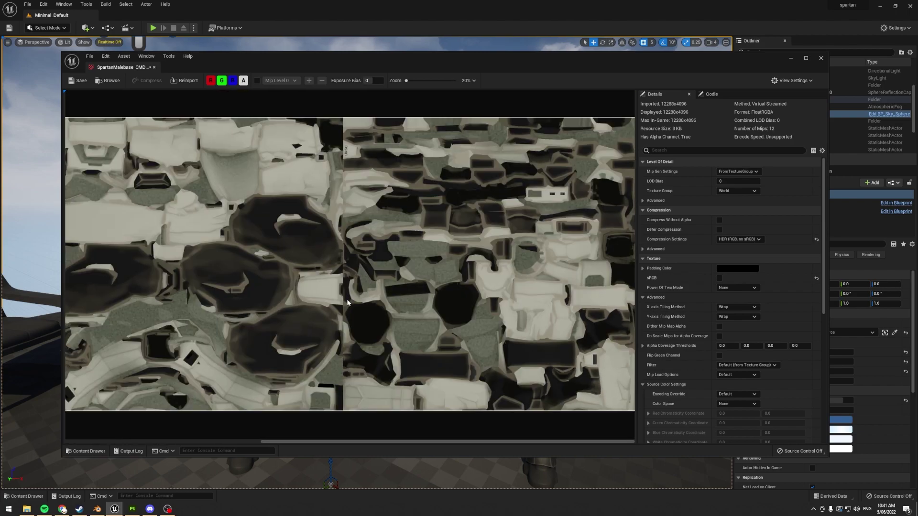
scroll(350, 281, "down", 2)
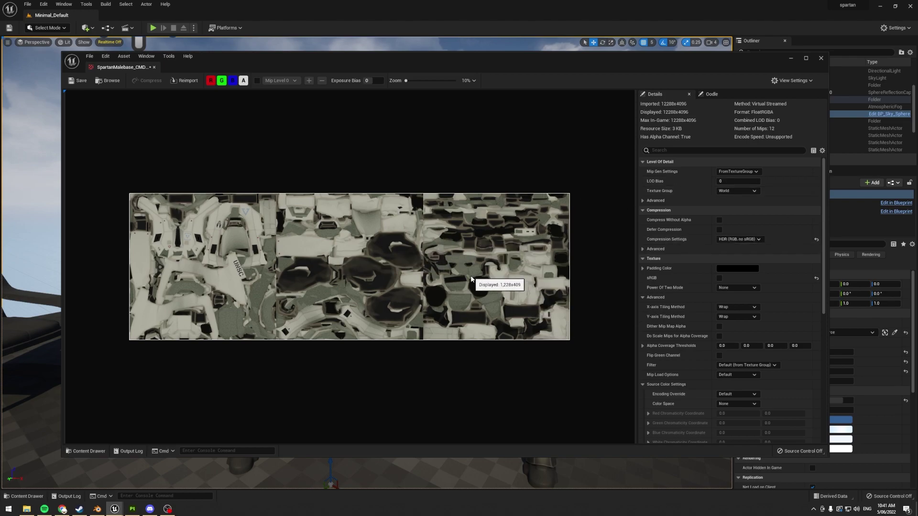
Set Compression Settings to HDRCompressed (RGB, BC6H, DX11) and pan around the zoomed texture.
left_click(744, 239)
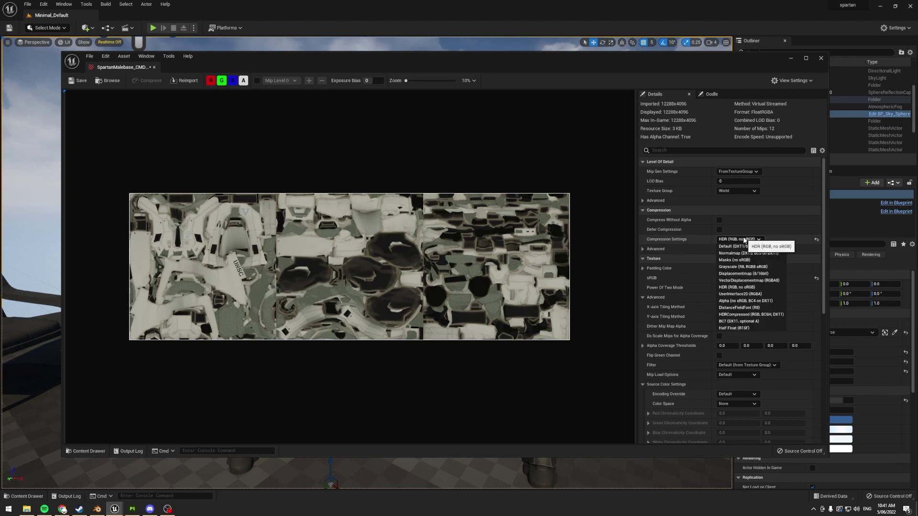
left_click(744, 315)
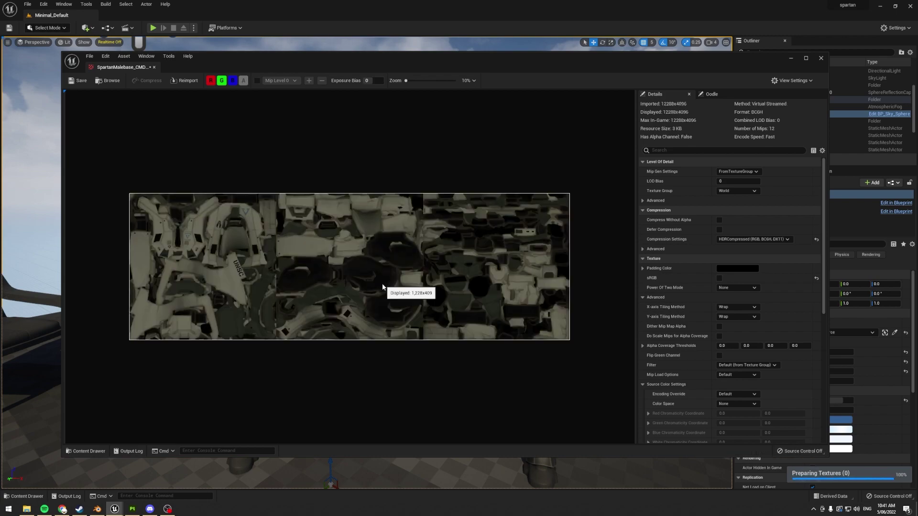
scroll(227, 287, "up", 2)
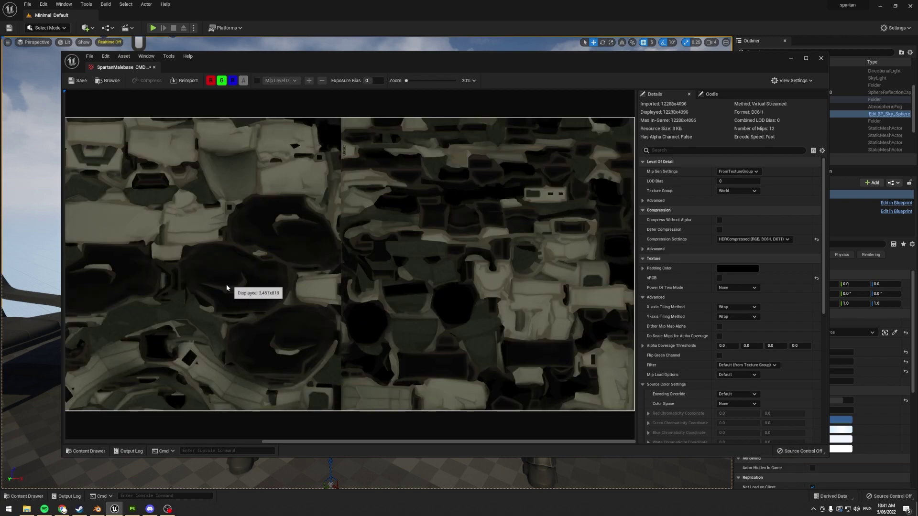
left_click_drag(226, 284, 531, 317)
left_click_drag(292, 230, 359, 232)
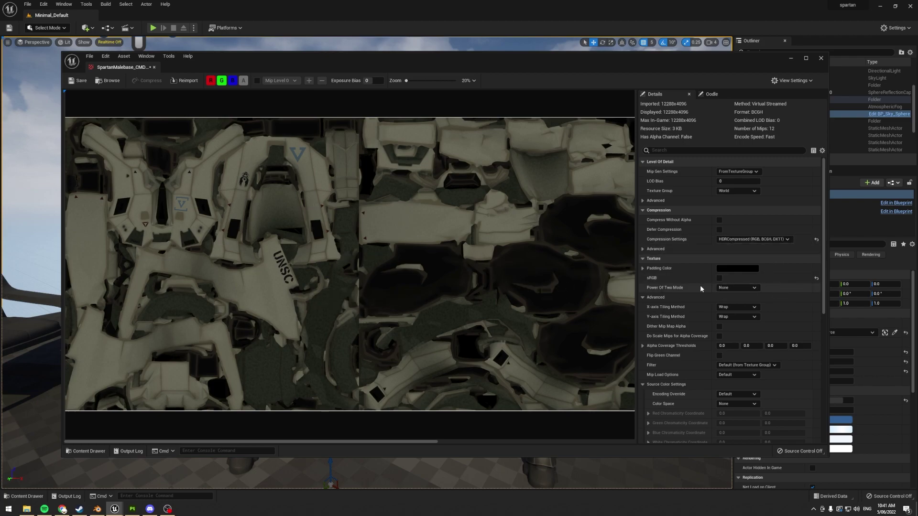
Collapse and re-expand the Texture Advanced group to reveal Source Color Settings in Details.
left_click(643, 384)
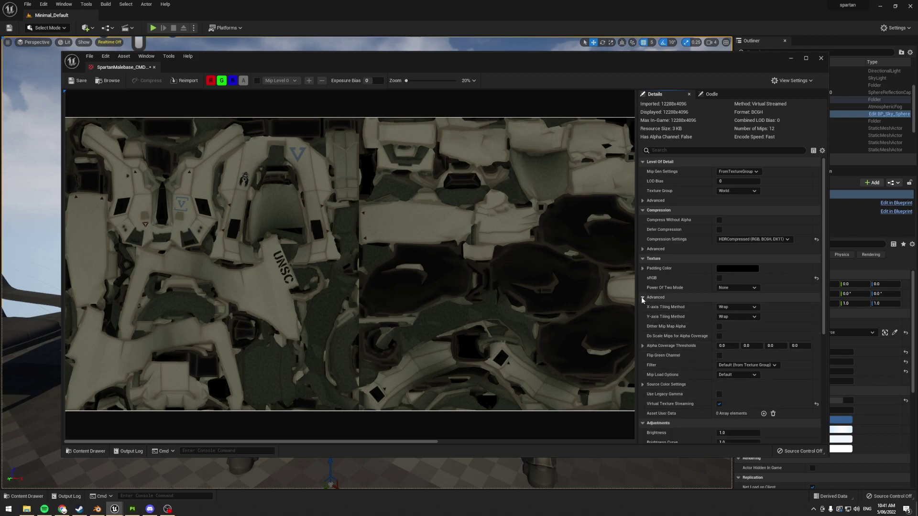
left_click(643, 298)
scroll(662, 290, "down", 1)
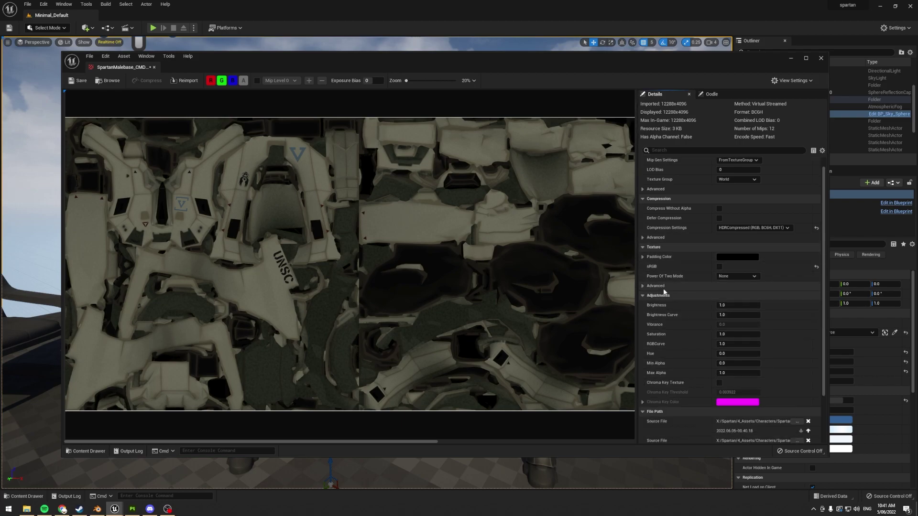
scroll(658, 273, "down", 1)
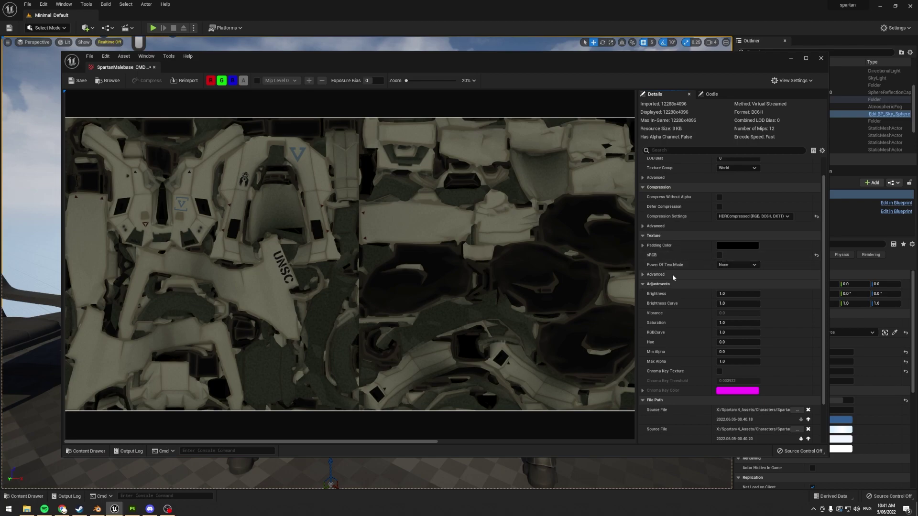
left_click(644, 273)
scroll(645, 273, "down", 3)
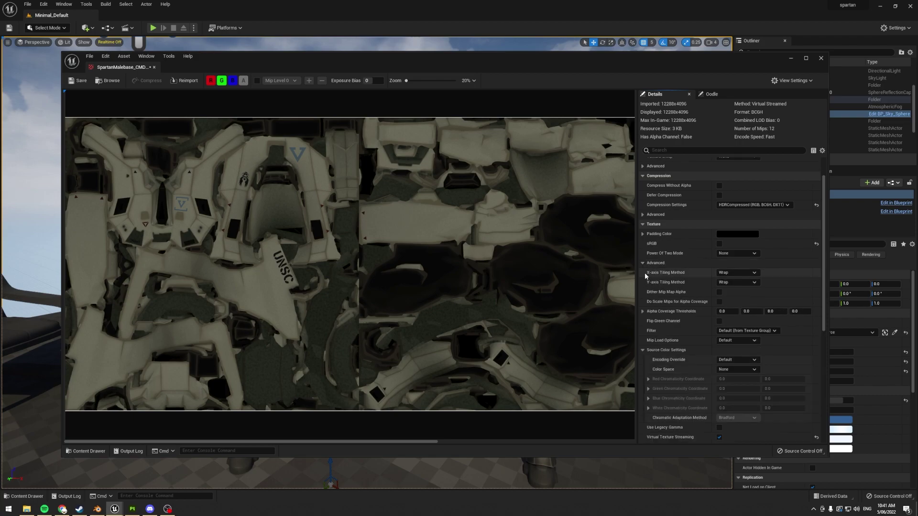
left_click(642, 305)
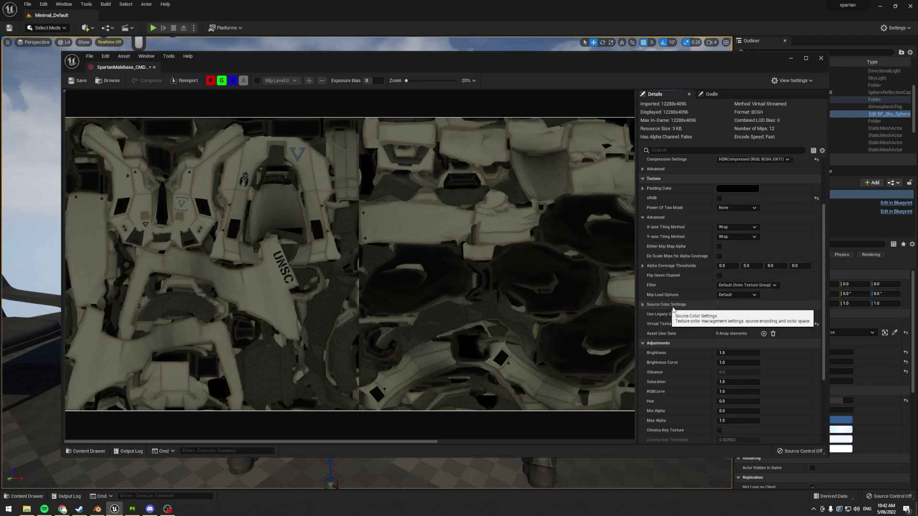
Set the base colour texture's Encoding Override to Linear and Color Space to ACES AP1 / ACEScg.
left_click(642, 305)
scroll(655, 287, "down", 2)
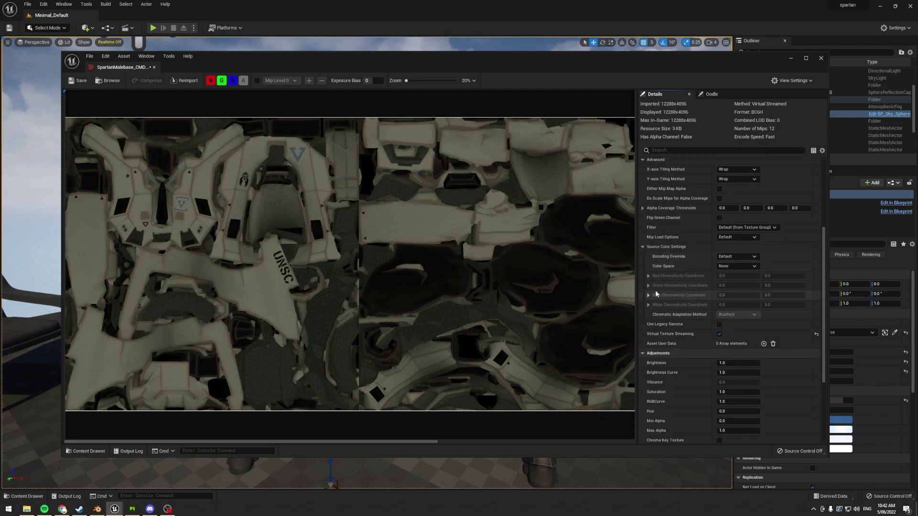
left_click(731, 257)
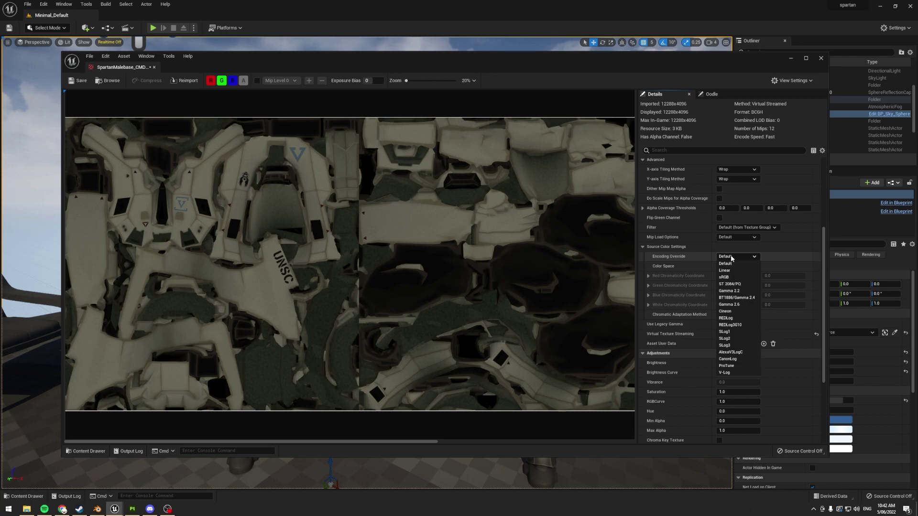
left_click(653, 265)
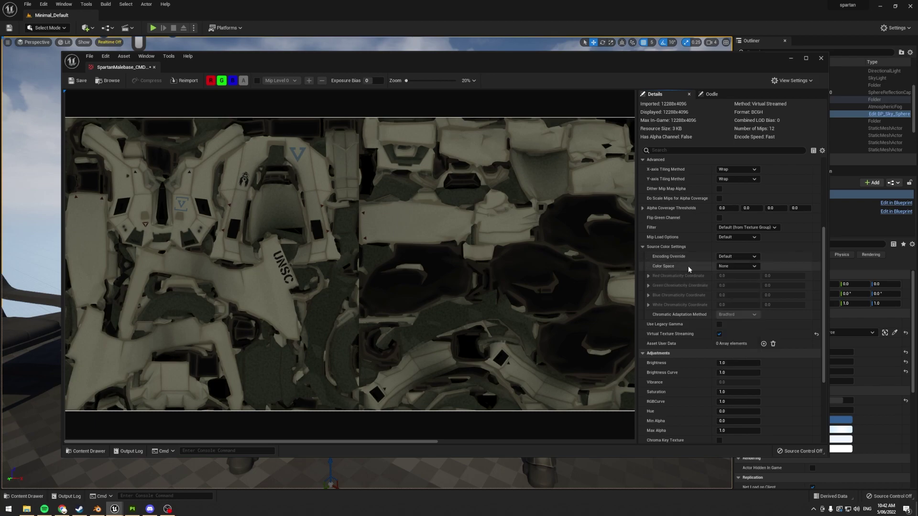
left_click(741, 257)
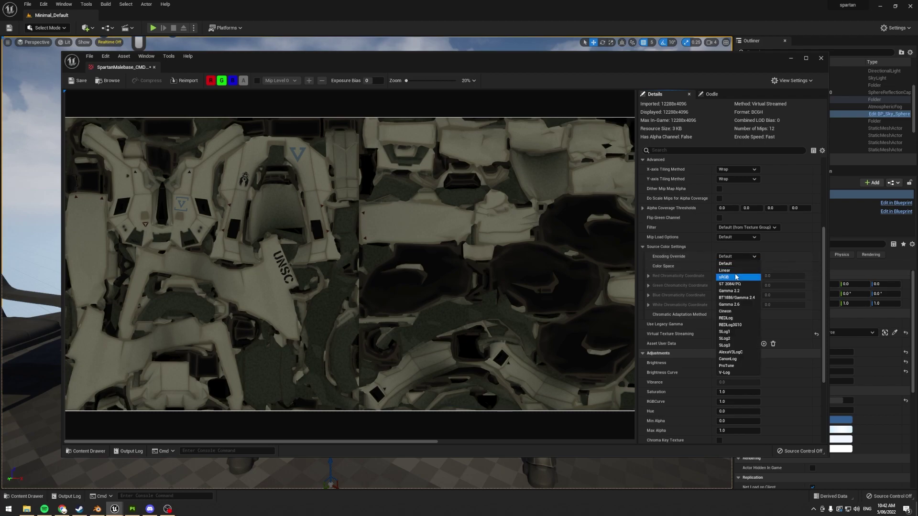
left_click(736, 271)
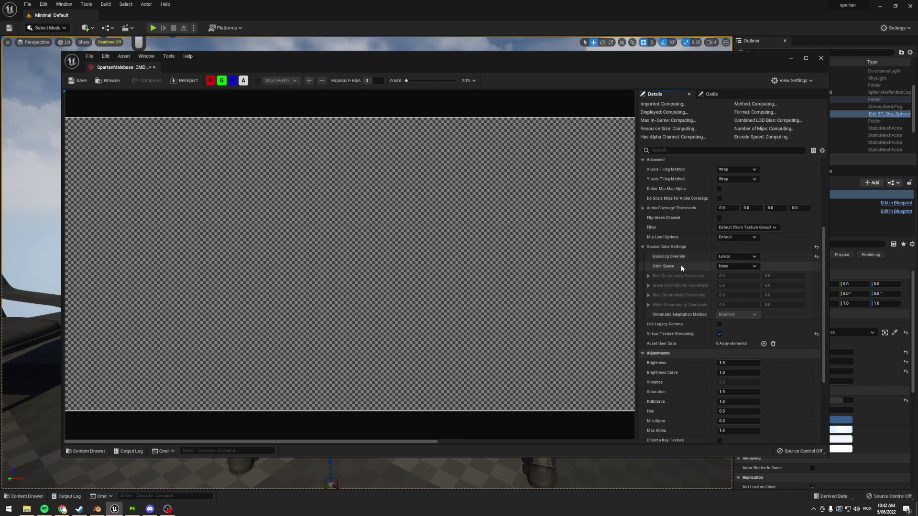
left_click(734, 267)
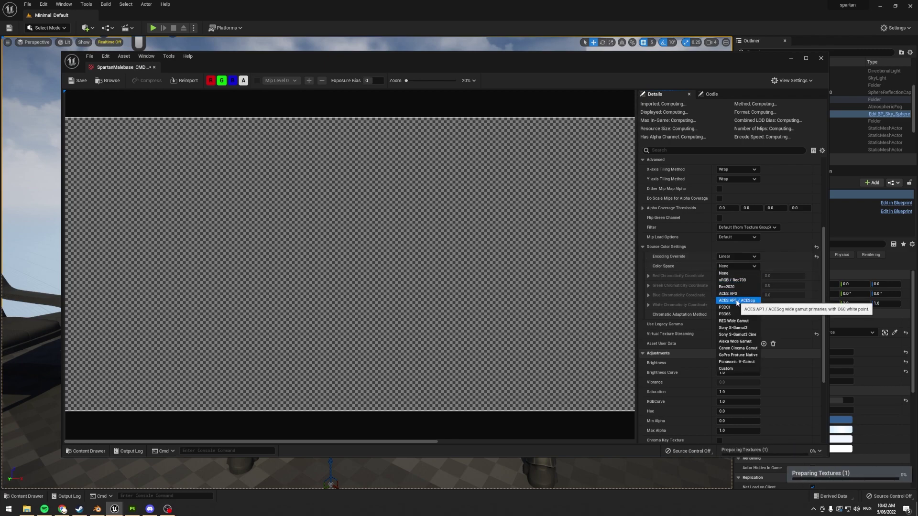
left_click(736, 301)
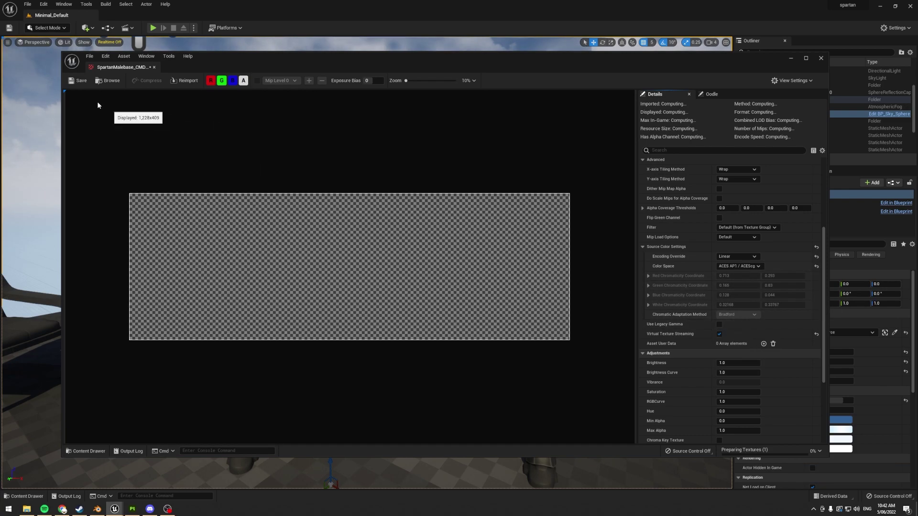
Save the base colour texture and close its editor.
left_click(70, 81)
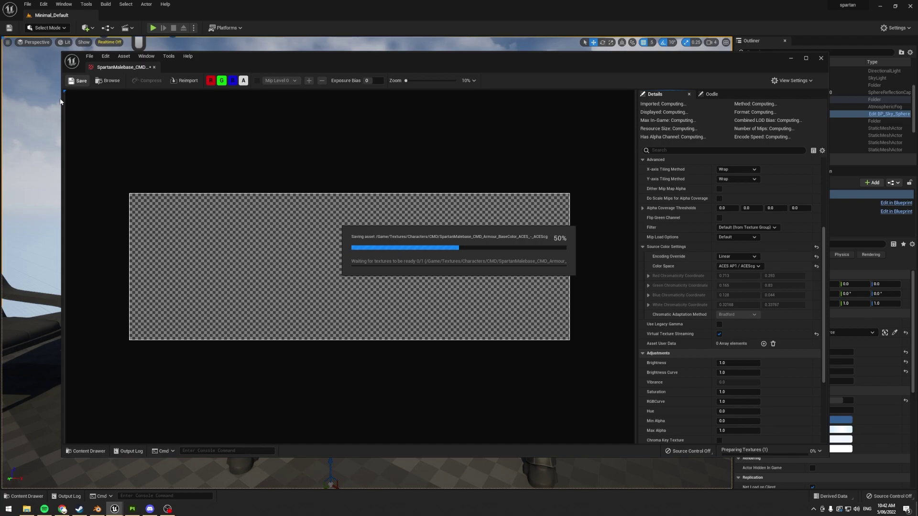
scroll(169, 174, "up", 2)
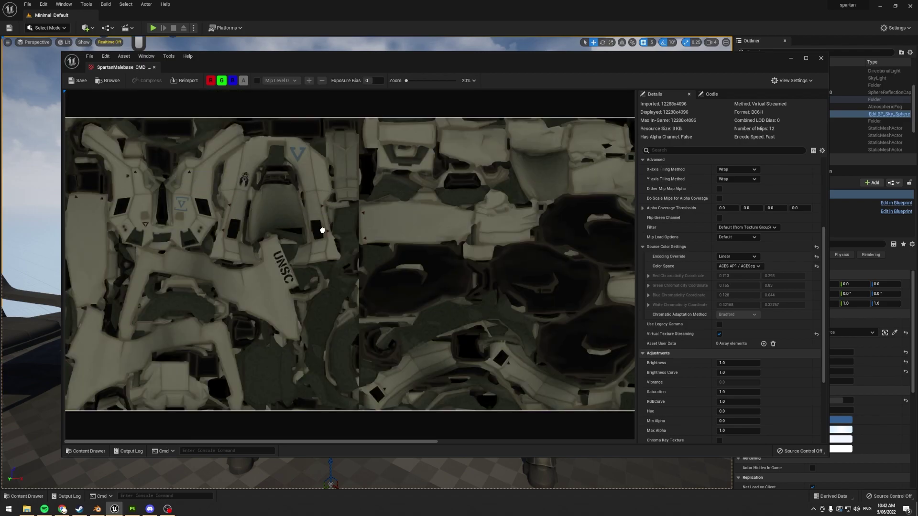
left_click(827, 57)
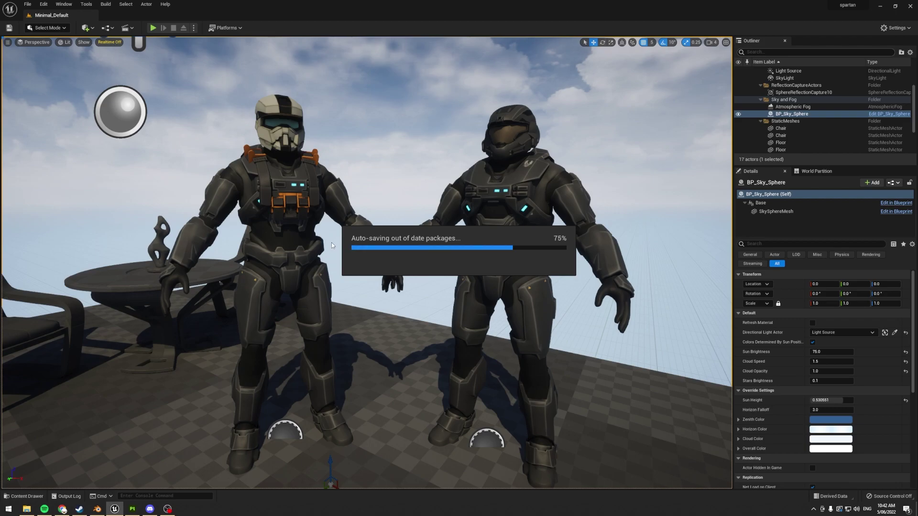
Open the armour OcclusionRoughnessMetallic texture from the CMD textures content drawer.
scroll(331, 242, "up", 5)
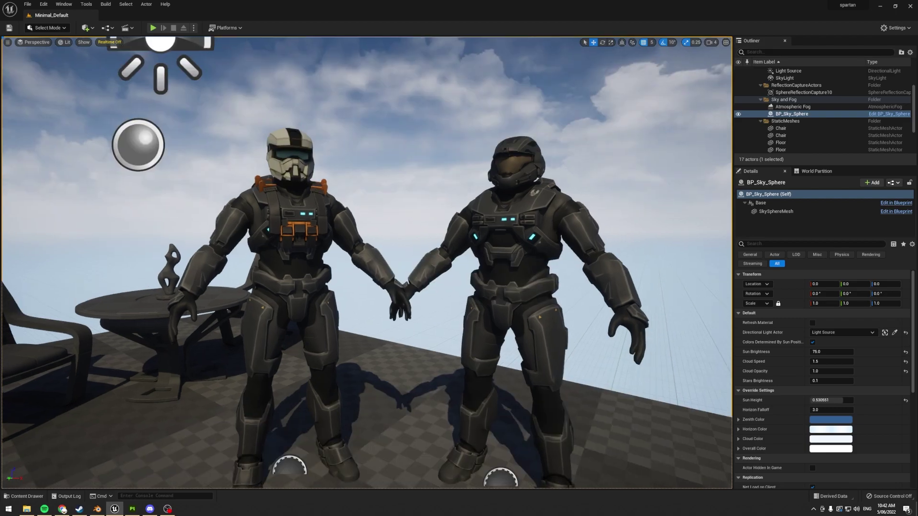
key("ctrl+space")
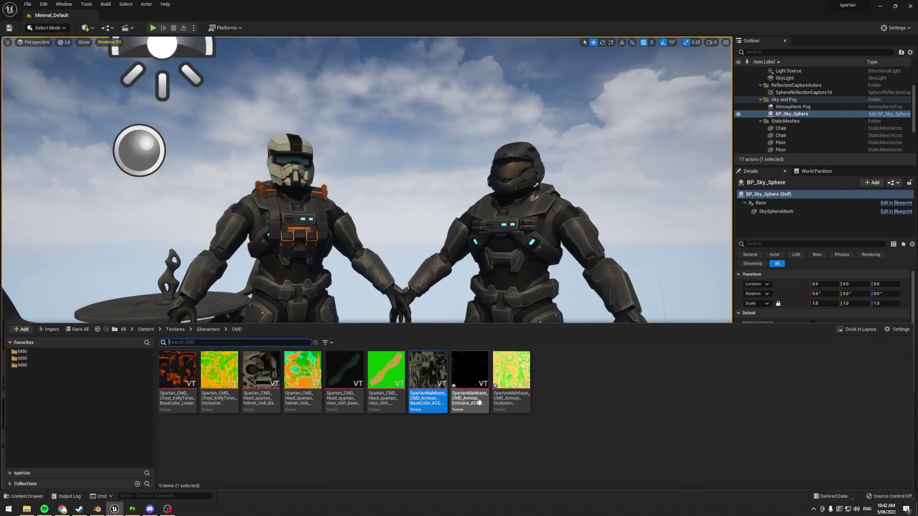
double_click(511, 375)
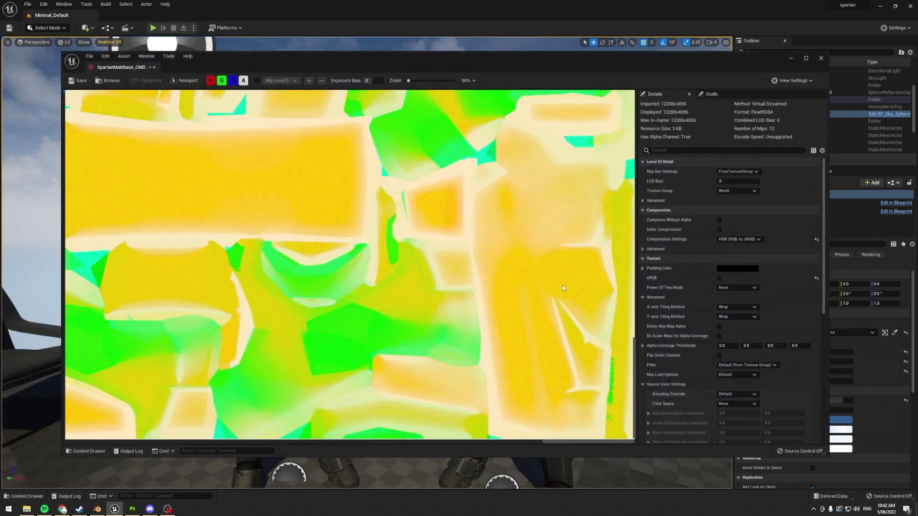
Set its compression to HDRCompressed (BC6H), save it, and close the editor.
left_click(738, 239)
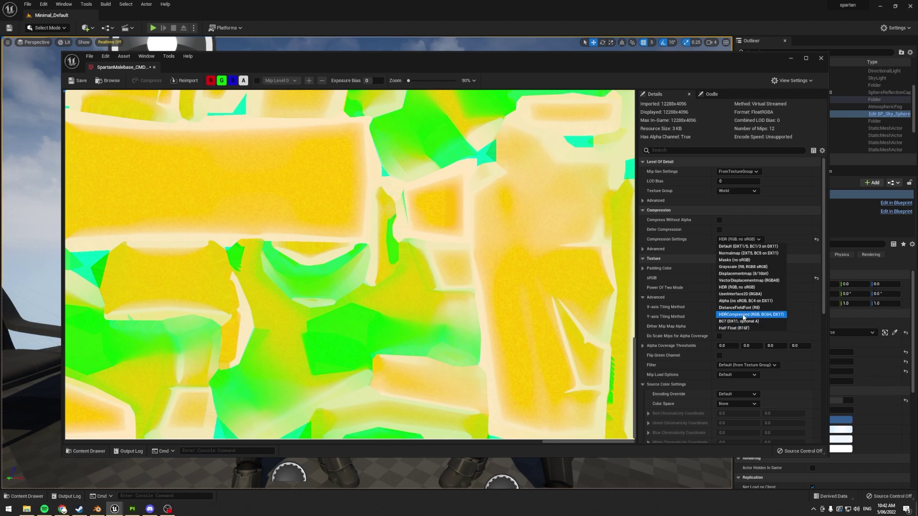
left_click(750, 315)
left_click(79, 81)
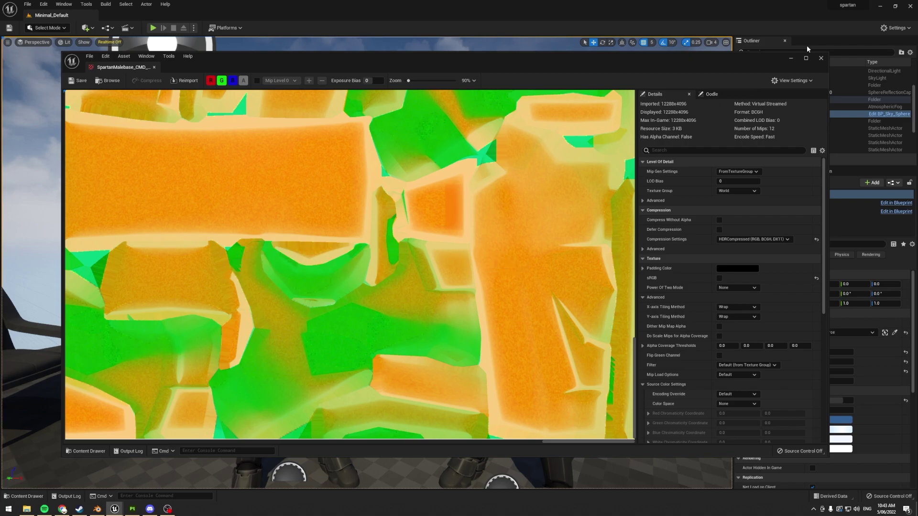
left_click(821, 58)
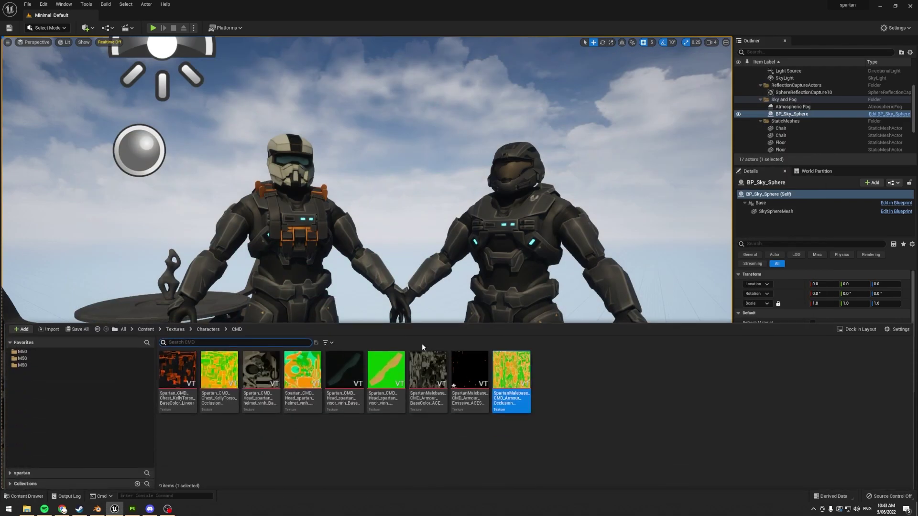
Give the emissive texture HDRCompressed compression, Linear encoding and ACES AP1 / ACEScg colour space.
double_click(471, 371)
left_click(740, 239)
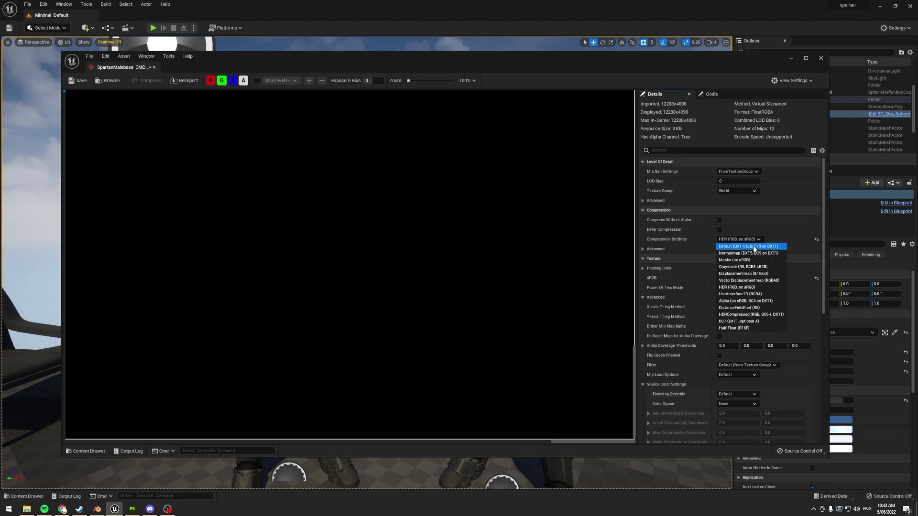
left_click(737, 314)
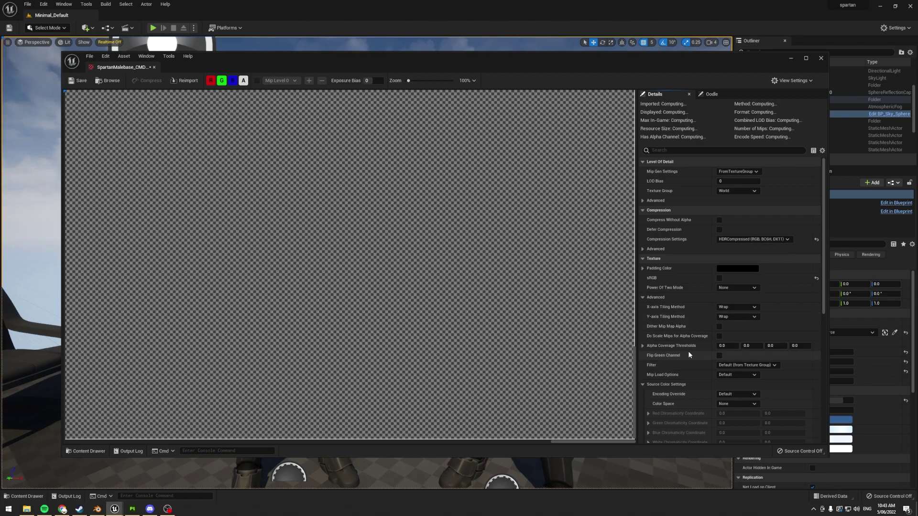
left_click(737, 394)
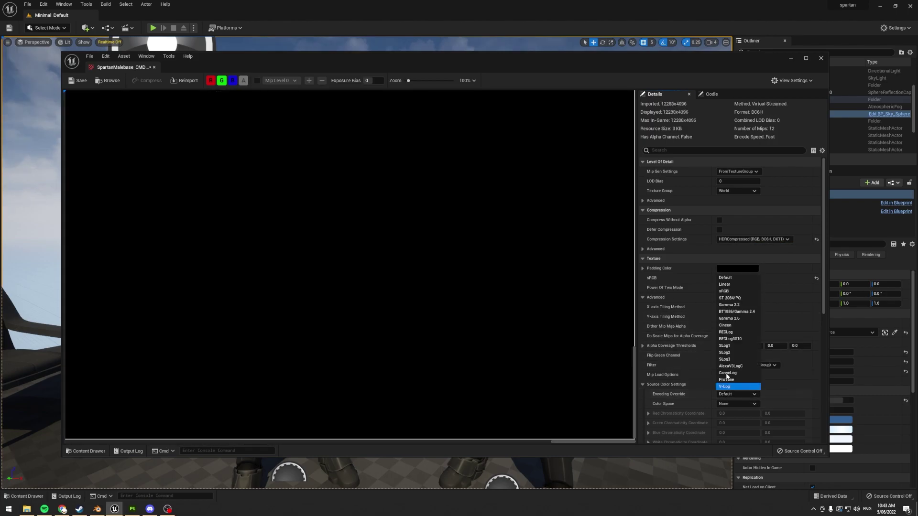
left_click(727, 287)
left_click(737, 404)
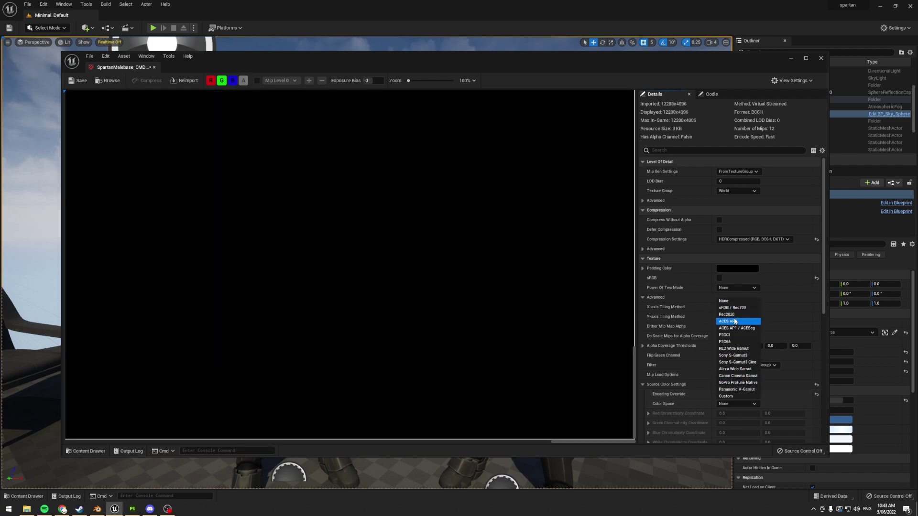
left_click(736, 328)
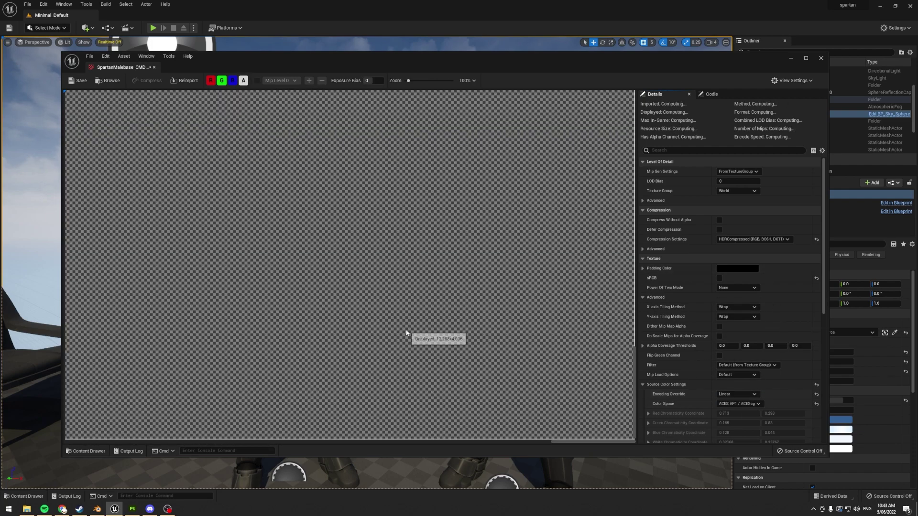
Save the emissive texture and close its editor.
scroll(205, 228, "down", 2)
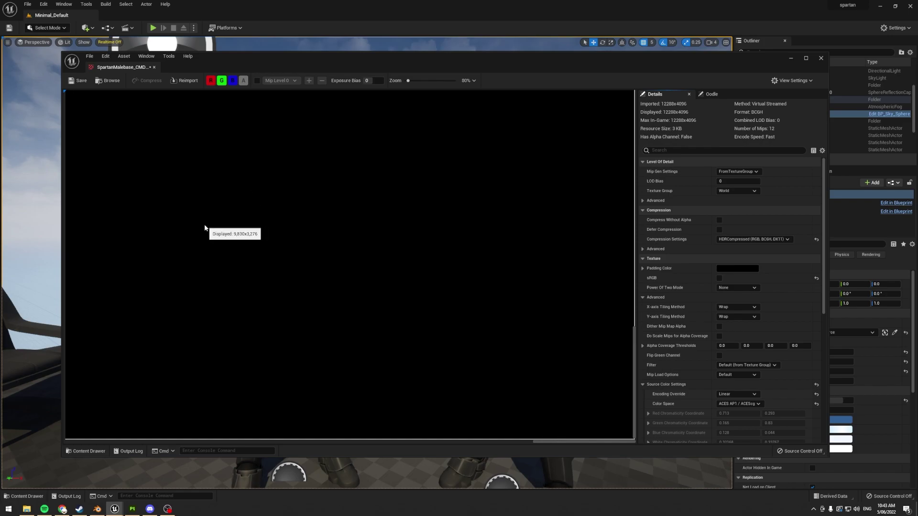
scroll(205, 228, "down", 5)
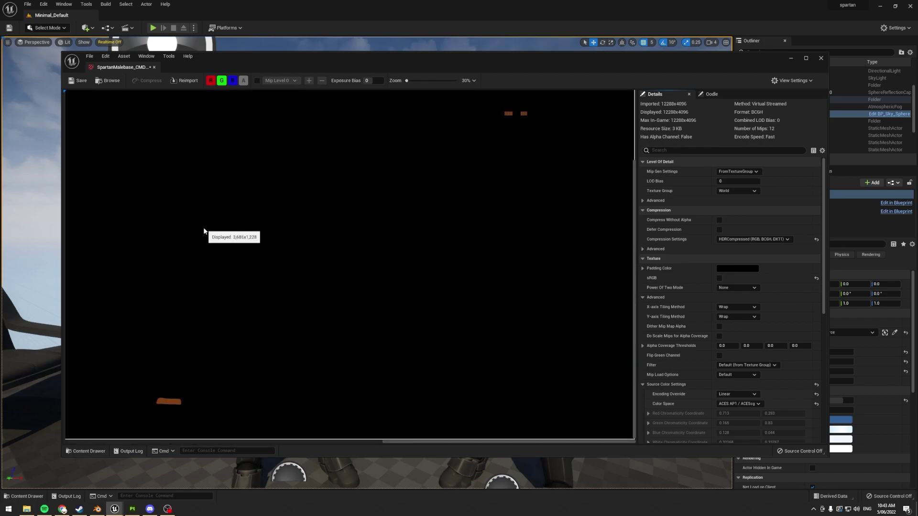
left_click(77, 81)
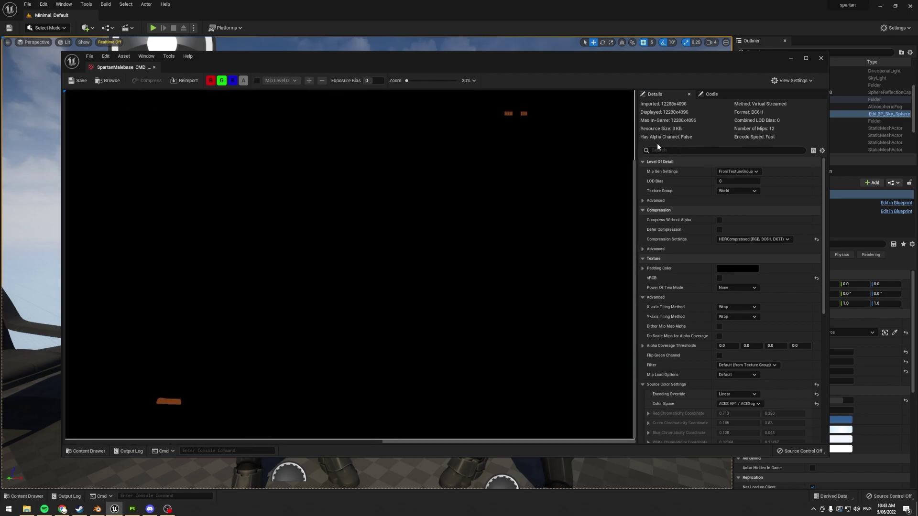
left_click(821, 58)
right_click_drag(430, 239, 333, 315)
Select and frame the BP_CMD Spartan, then select its SpartanMalebase body mesh component.
left_click(406, 311)
key("f")
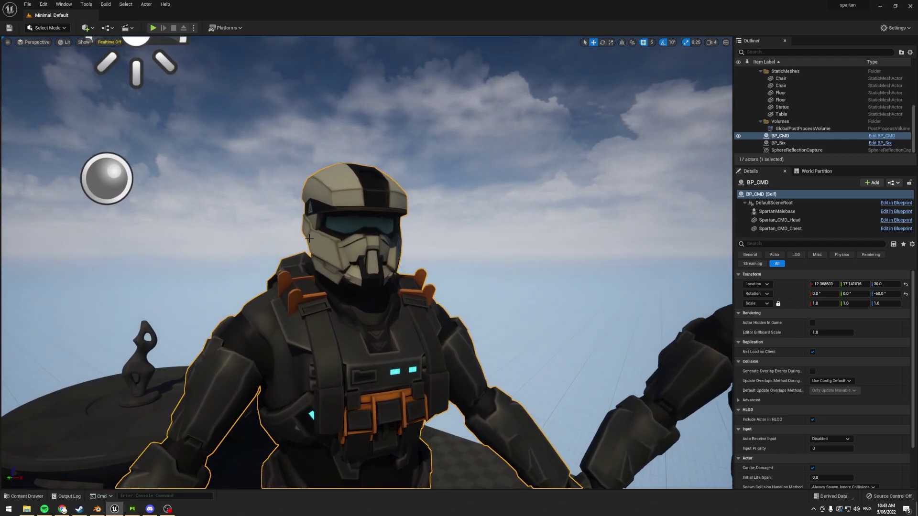
right_click_drag(276, 213, 282, 214)
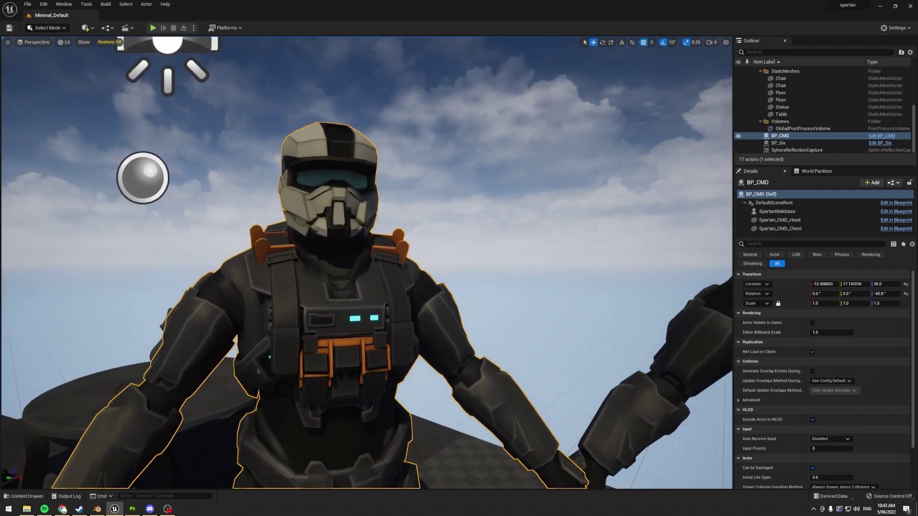
key("ctrl+space")
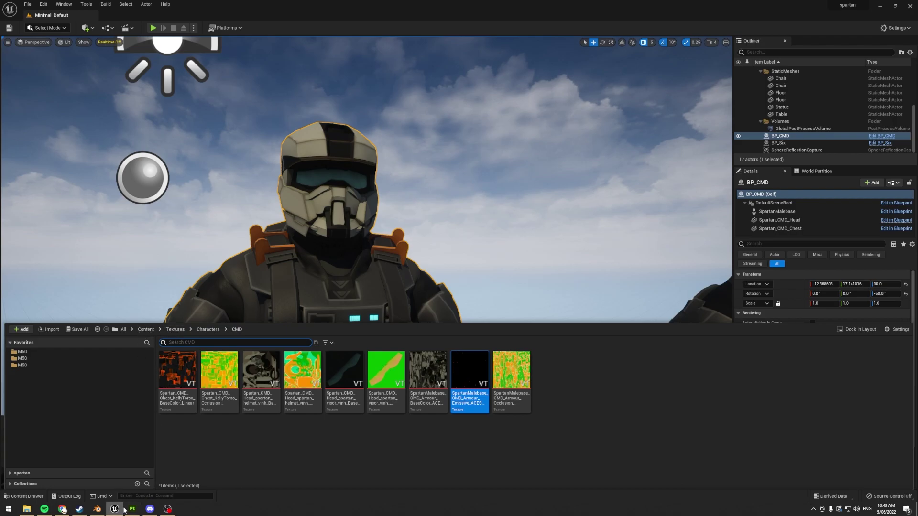
mouse_move(114, 513)
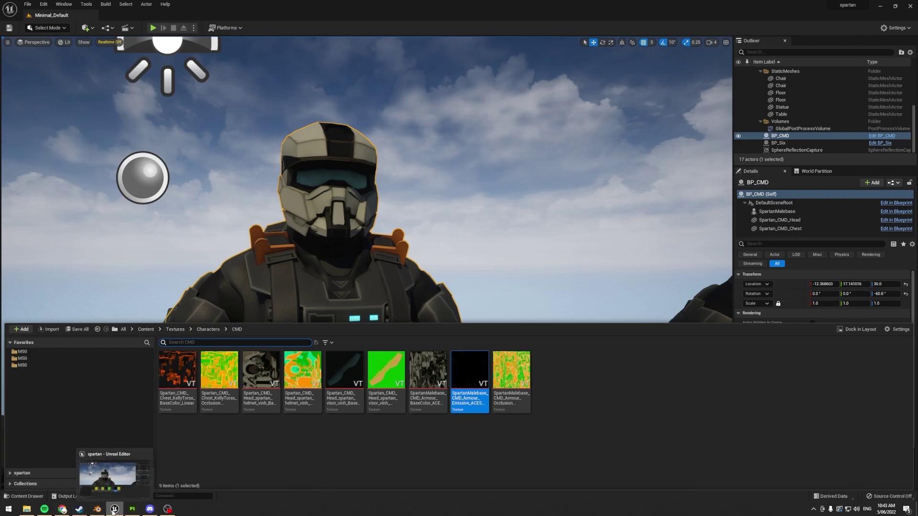
left_click(294, 272)
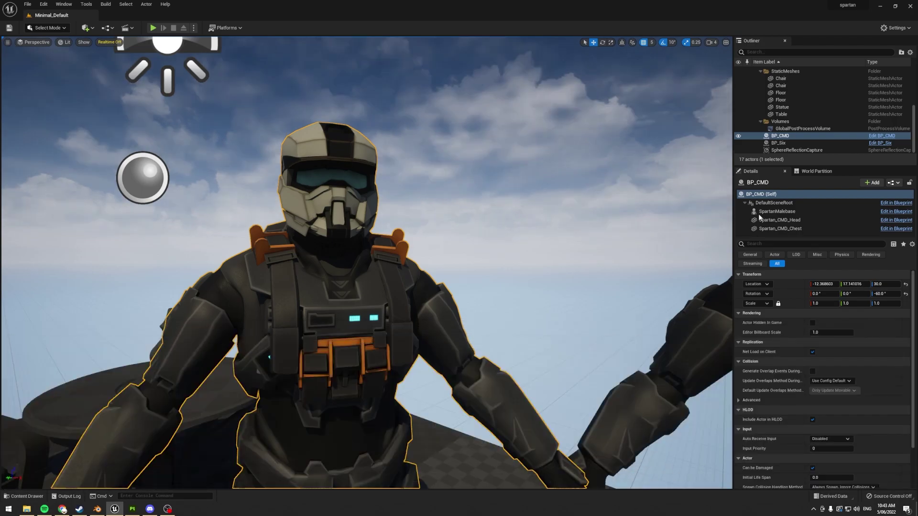
left_click(776, 212)
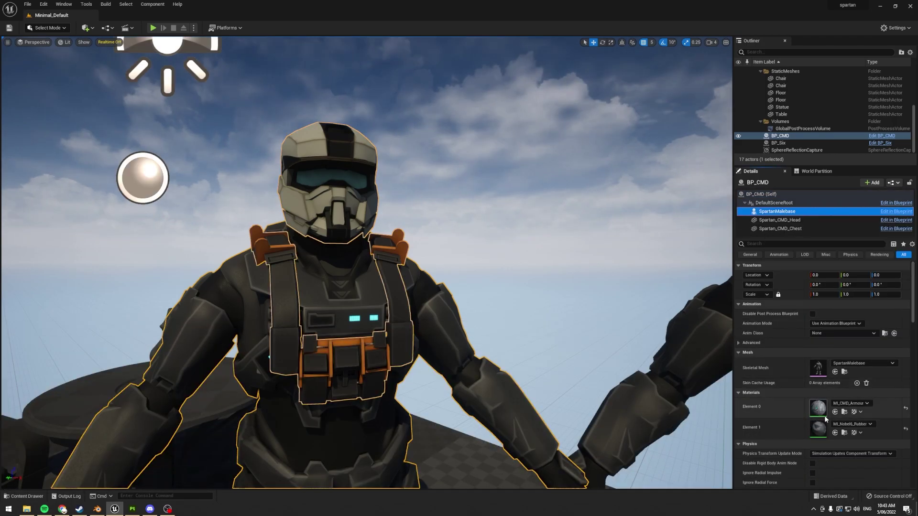
Open the MI_CMD_Armour material instance editor and position its window.
double_click(820, 410)
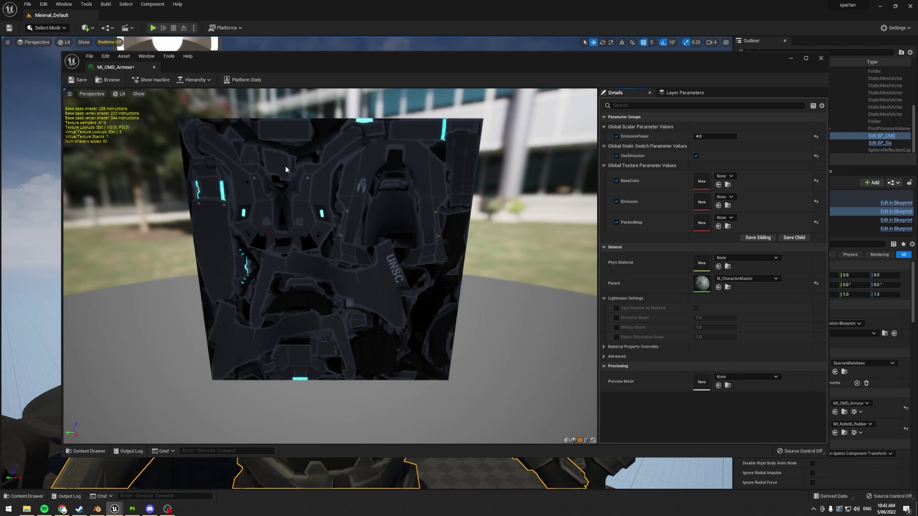
left_click_drag(283, 61, 237, 56)
scroll(266, 196, "up", 3)
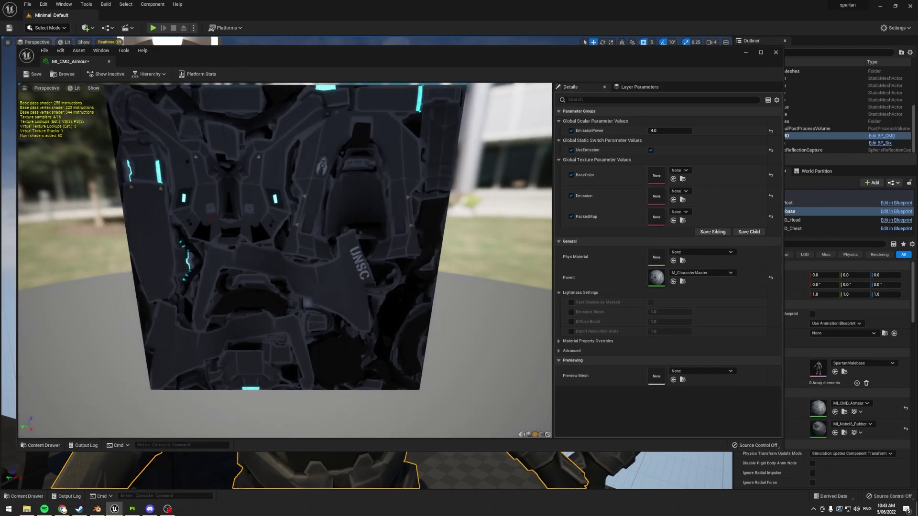
scroll(265, 196, "down", 2)
Assign BaseColor, Emissive and Occlusion textures to BaseColor, Emission and PackedMap, then save and close.
key("ctrl+space")
left_click_drag(419, 356, 662, 173)
left_click_drag(460, 356, 659, 195)
left_click_drag(502, 354, 657, 216)
left_click(33, 74)
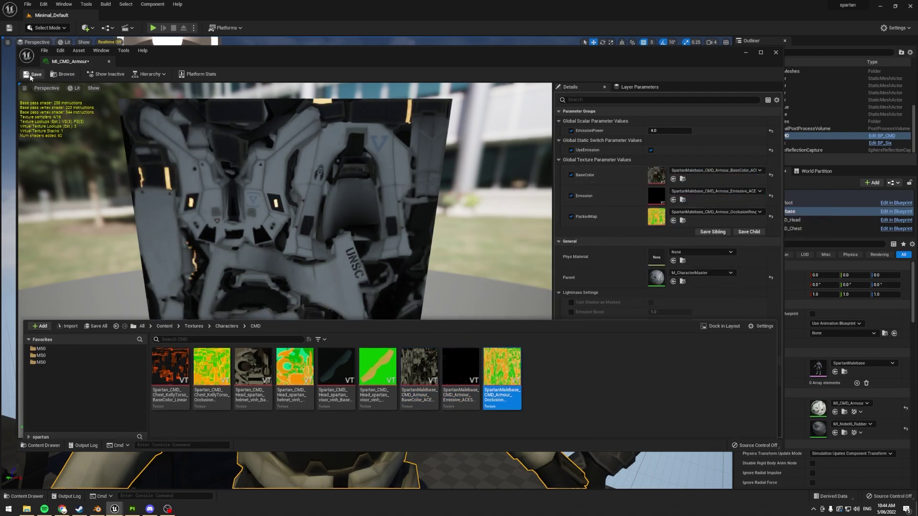
left_click(776, 53)
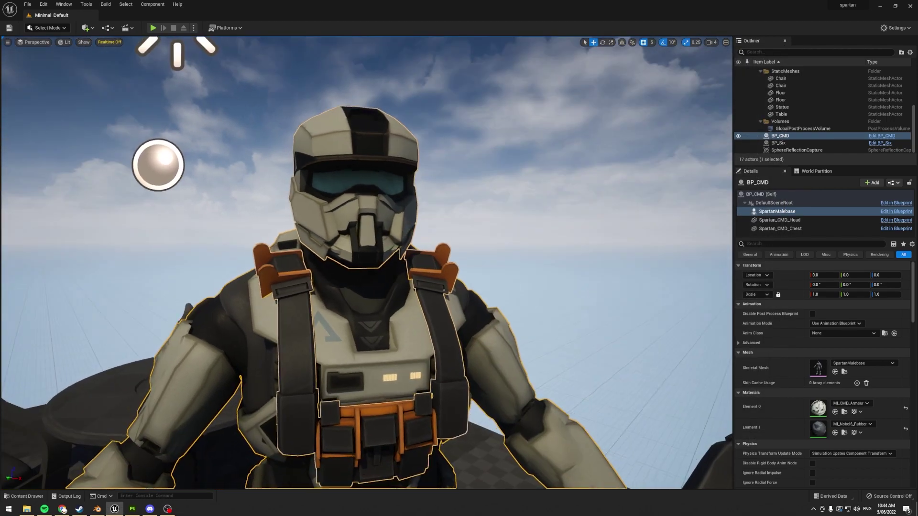
left_click(791, 114)
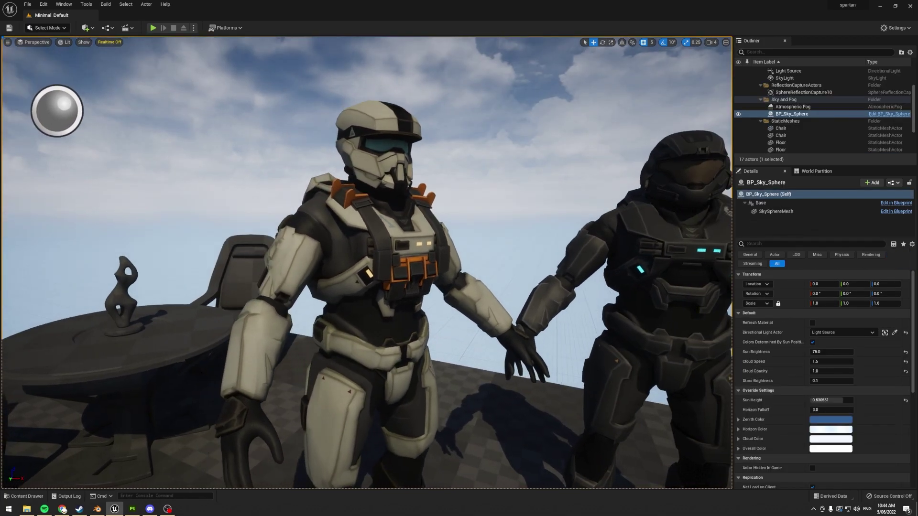
right_click_drag(300, 266, 301, 266)
right_click_drag(397, 218, 397, 219)
right_click_drag(340, 227, 346, 230)
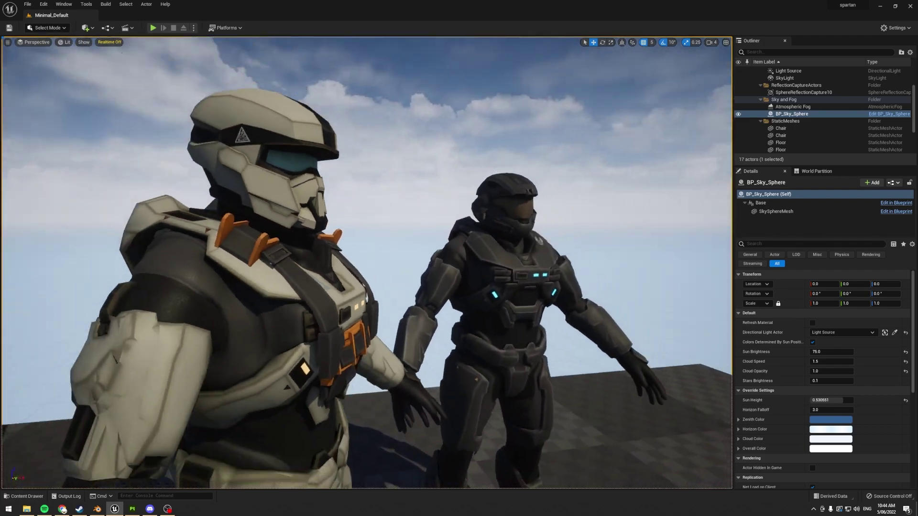
right_click_drag(352, 283, 355, 282)
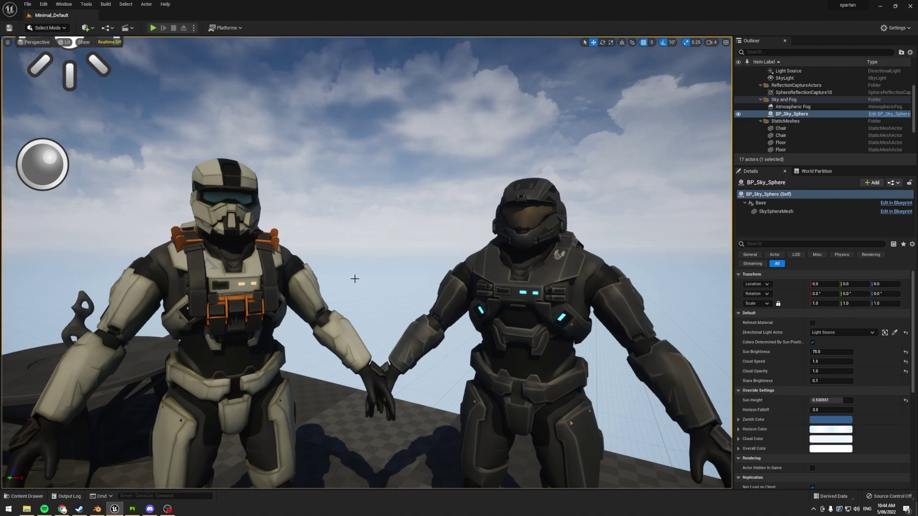
right_click_drag(346, 272, 414, 204)
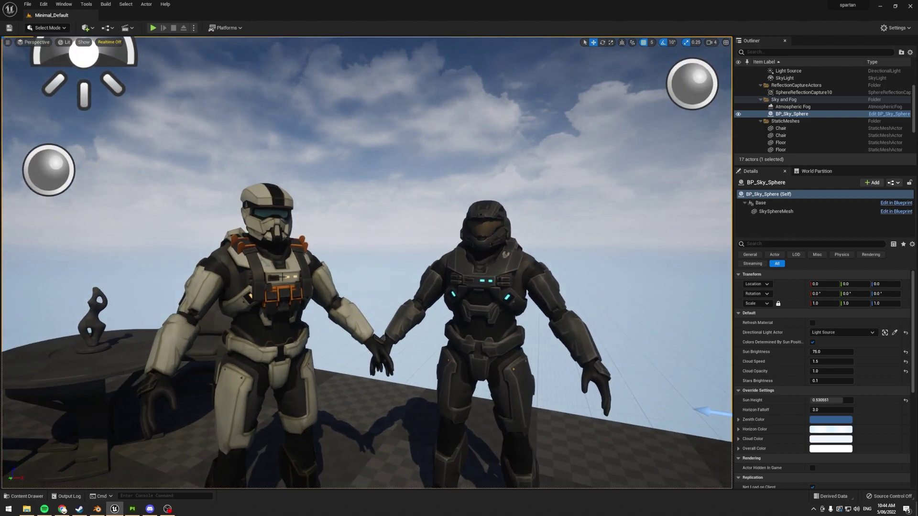
scroll(283, 277, "up", 5)
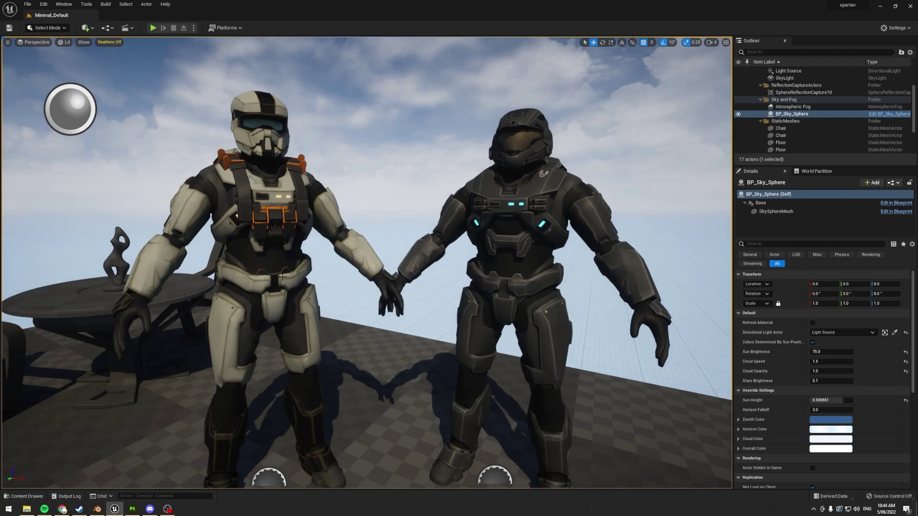
scroll(323, 278, "up", 4)
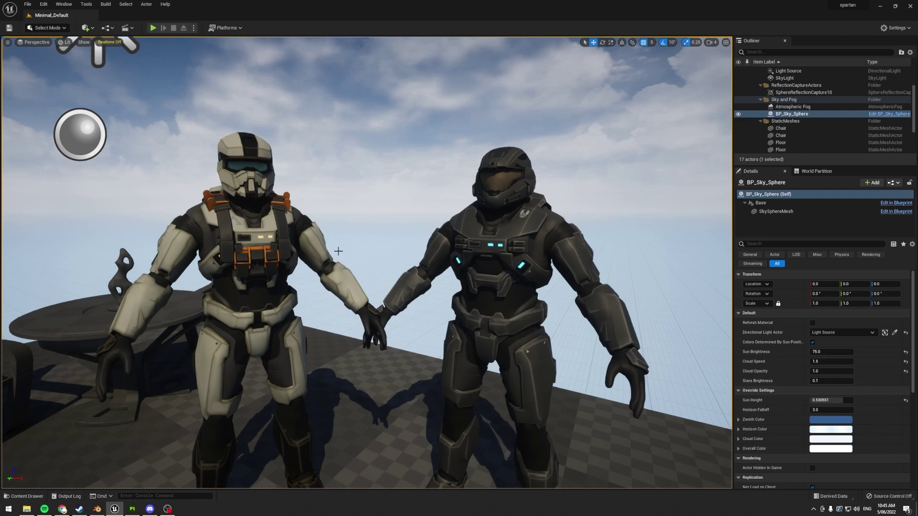
right_click_drag(339, 251, 339, 252)
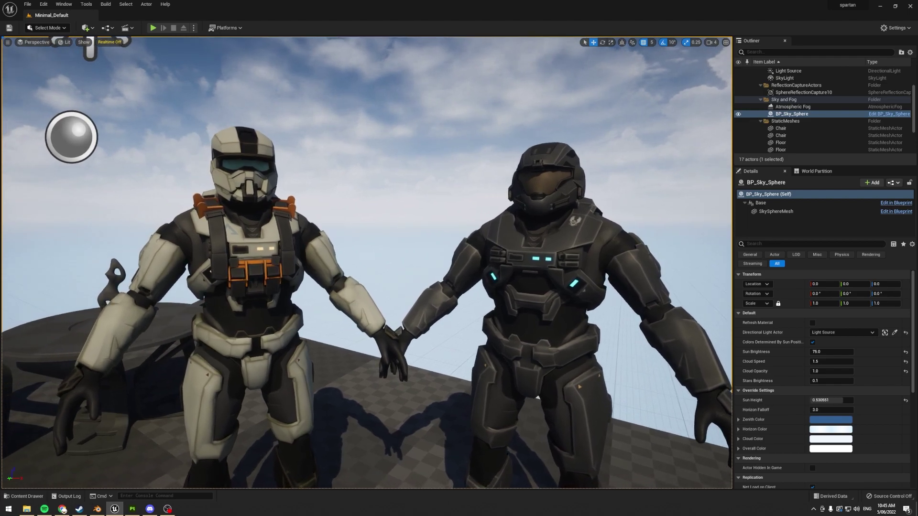